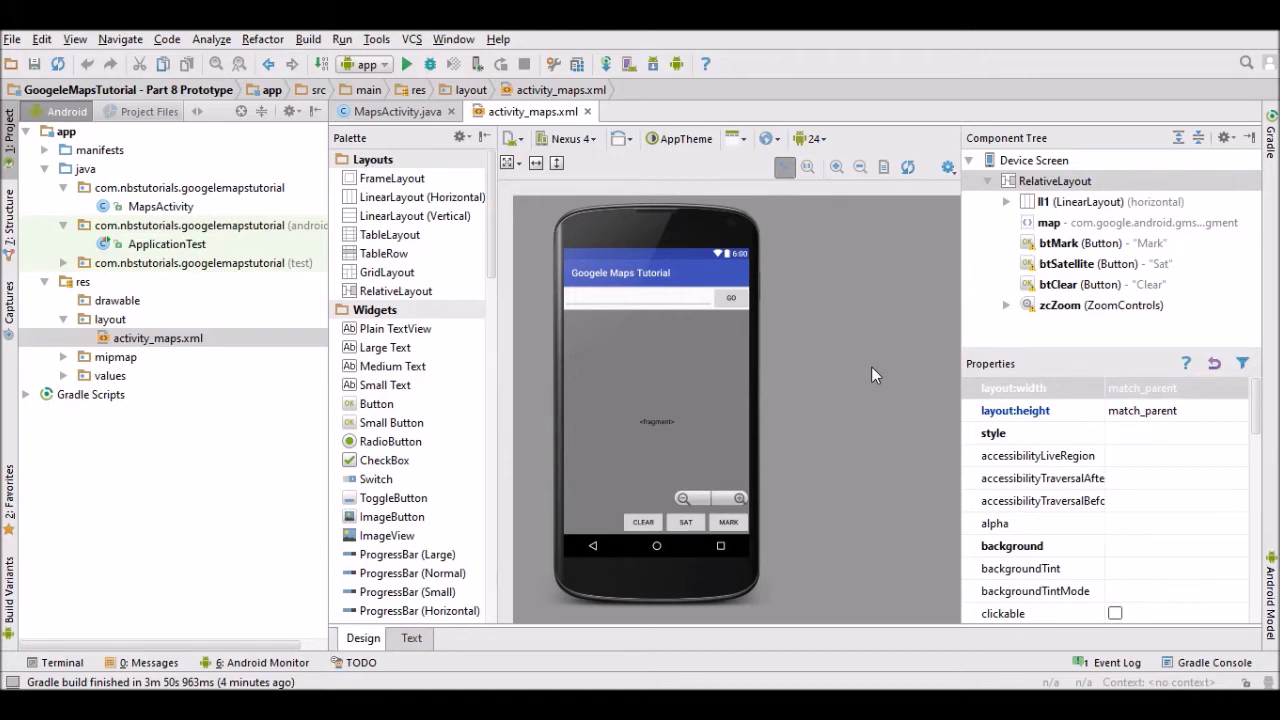
# - In MapsActivity.java, start a blank line after the moveCamera call to Sydney in onMapReady
pyautogui.click(395, 111)
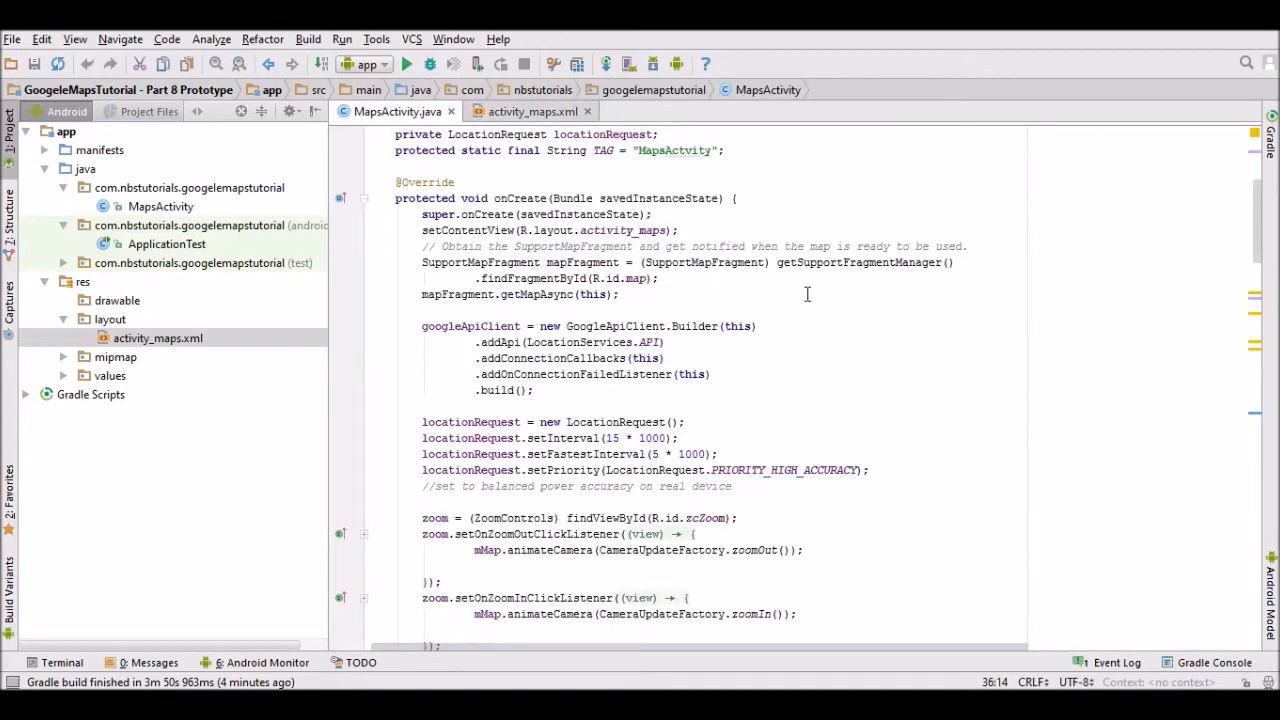
pyautogui.scroll(-3, 807, 294)
pyautogui.scroll(-3, 809, 304)
pyautogui.scroll(-4, 809, 300)
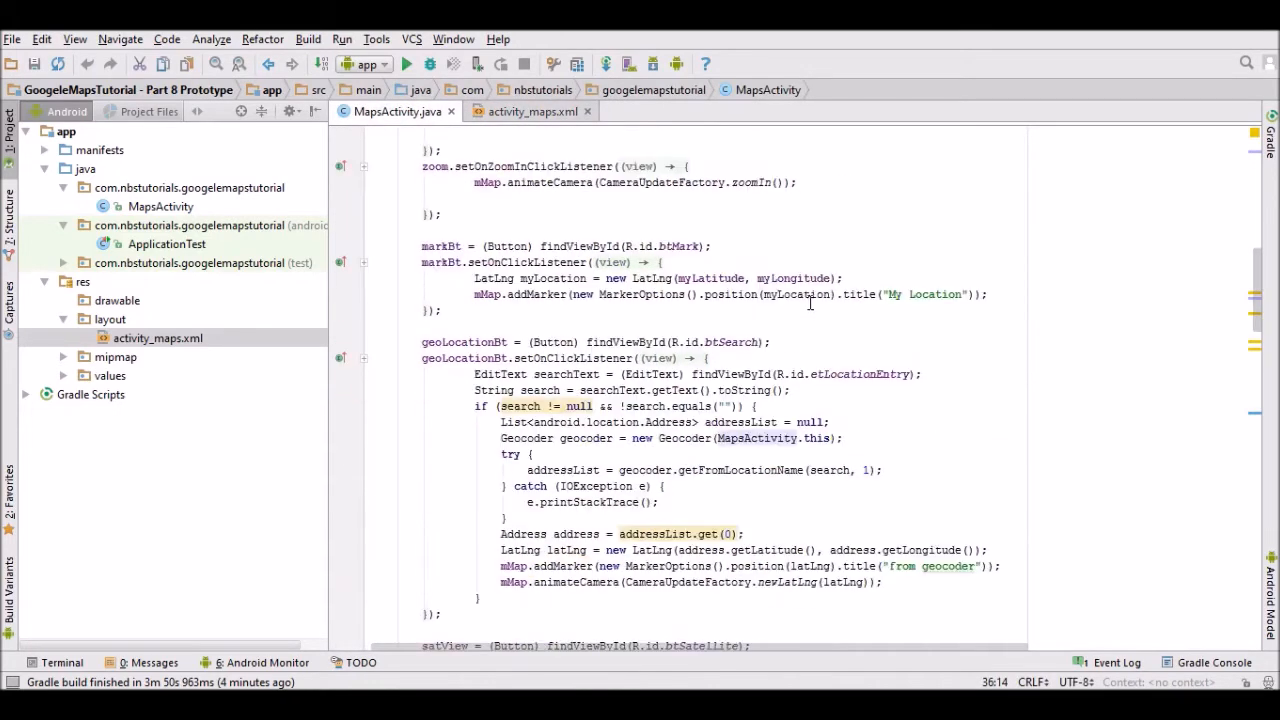
pyautogui.scroll(-1, 810, 295)
pyautogui.scroll(-5, 810, 295)
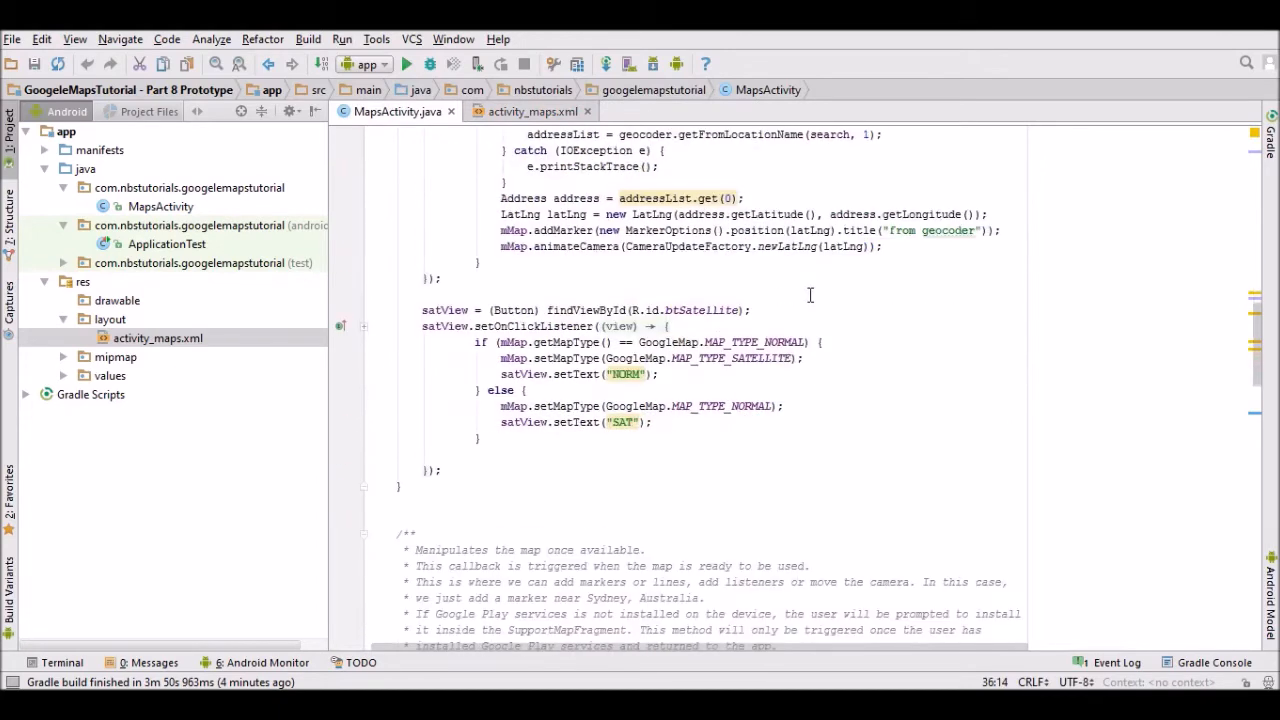
pyautogui.scroll(-3, 810, 295)
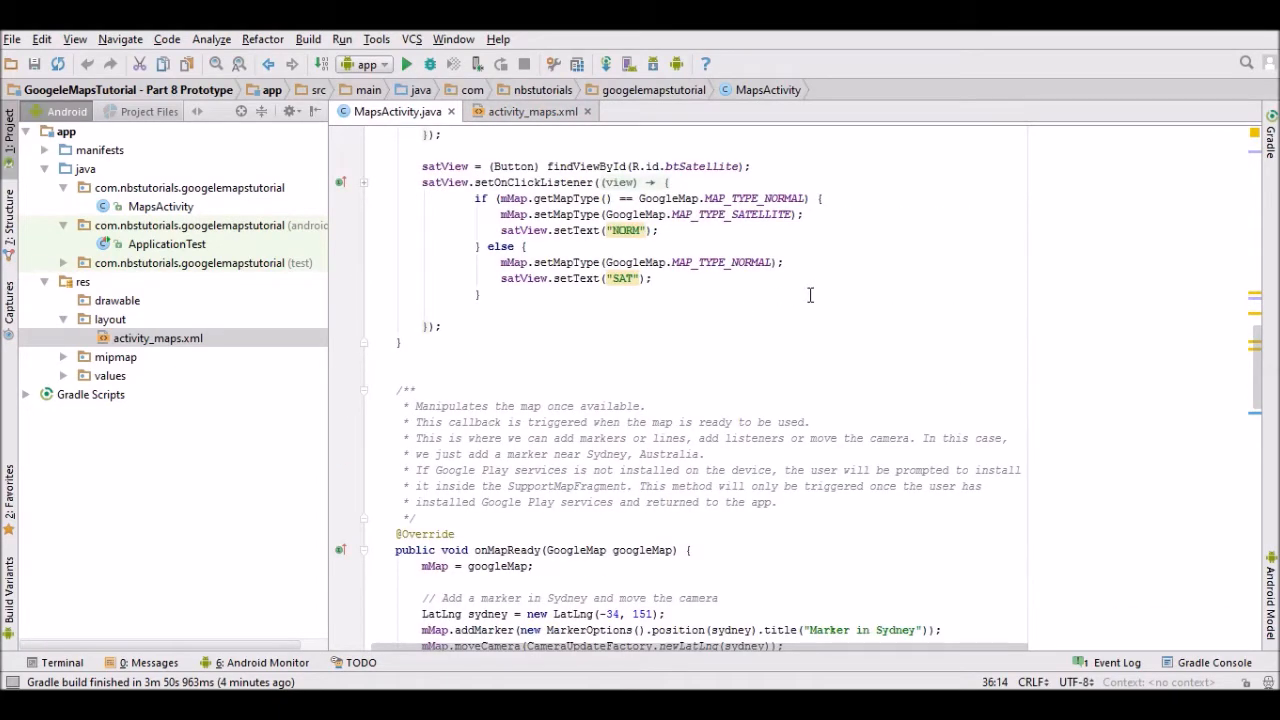
pyautogui.scroll(2, 810, 295)
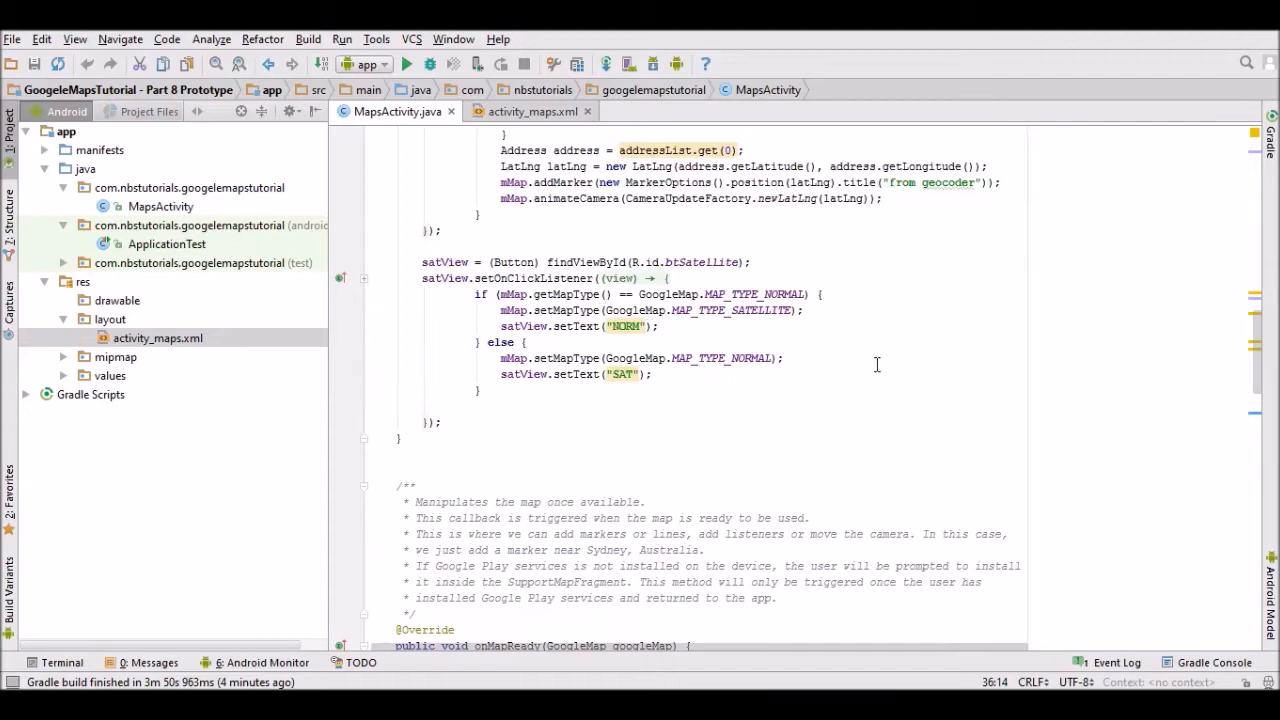
pyautogui.scroll(-2, 876, 364)
pyautogui.scroll(-2, 876, 364)
pyautogui.scroll(-4, 876, 364)
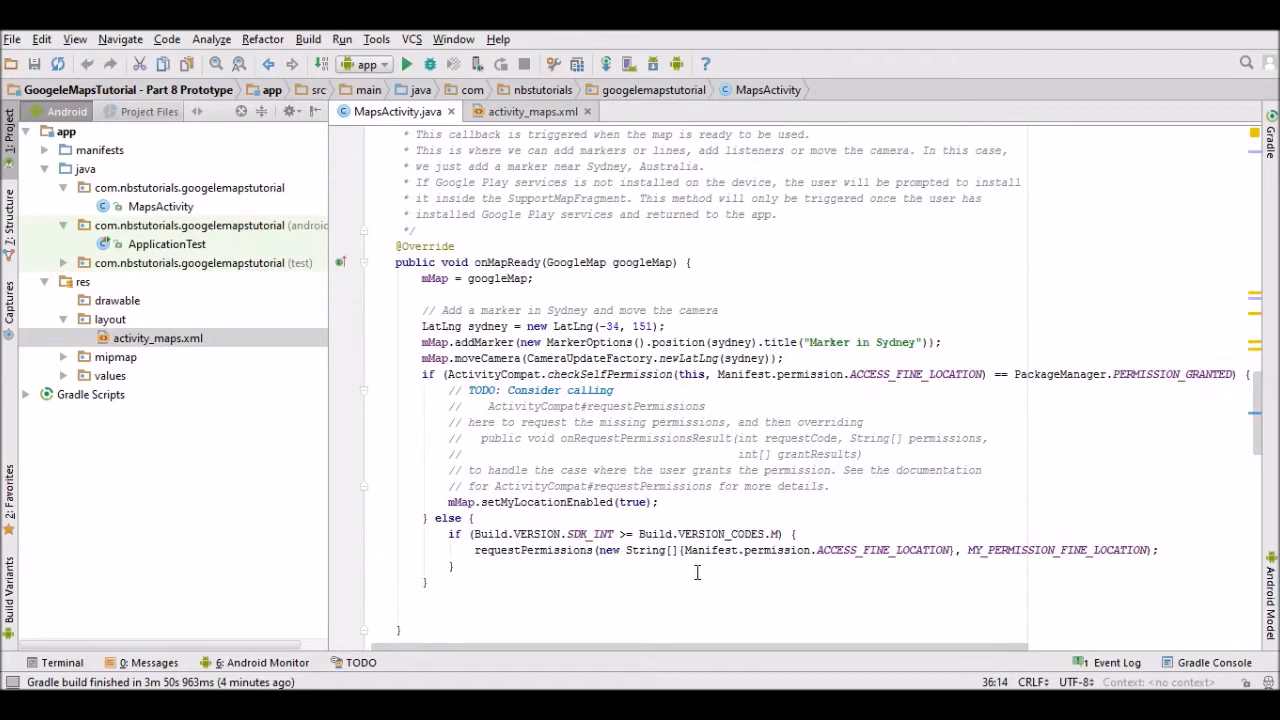
pyautogui.click(817, 360)
pyautogui.press('Return')
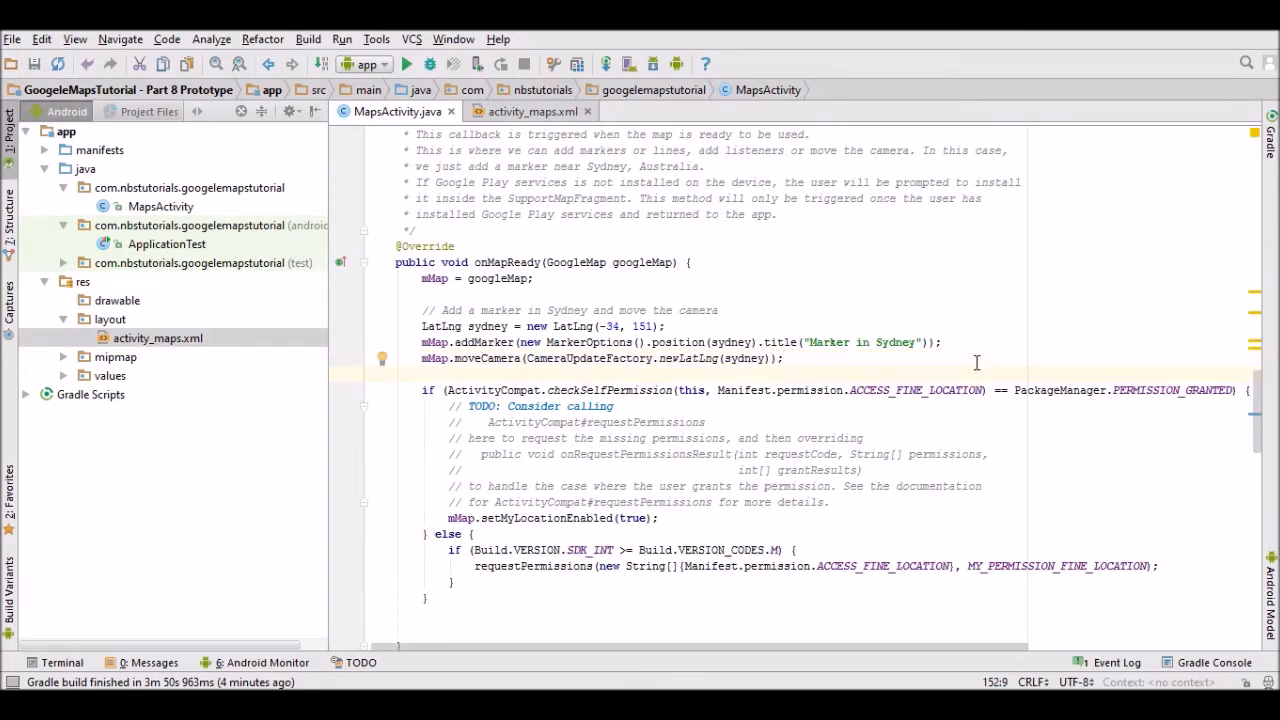
pyautogui.write('mM')
pyautogui.write('ap.')
pyautogui.write('set')
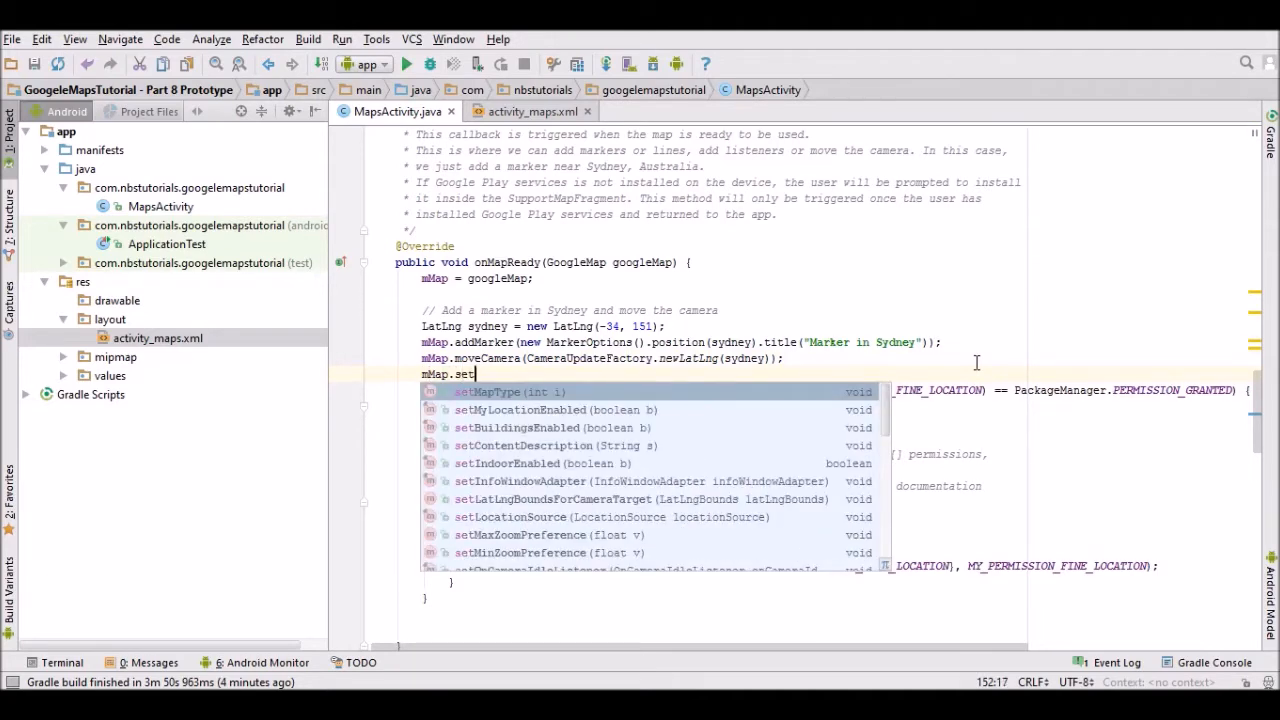
pyautogui.write('OnM')
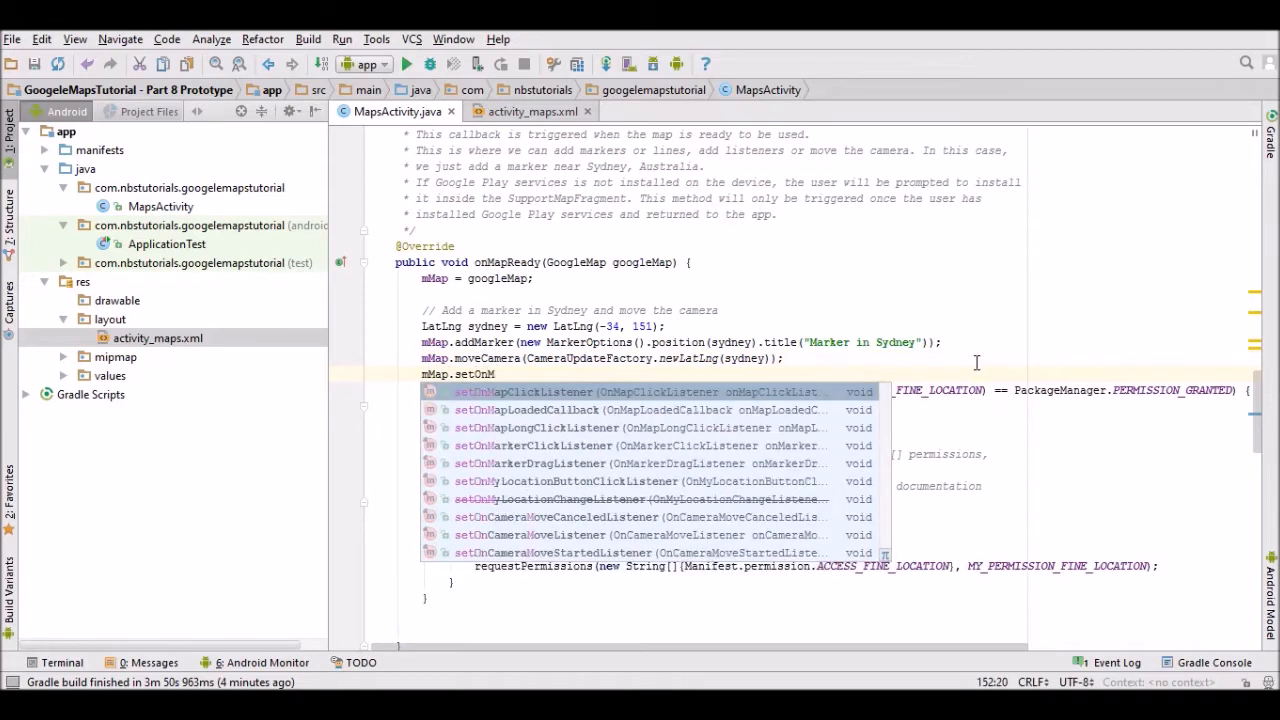
# - Add mMap.setOnMapClickListener with an anonymous GoogleMap.OnMapClickListener and empty onMapClick(LatLng latLng)
pyautogui.press('Return')
pyautogui.write('new O);')
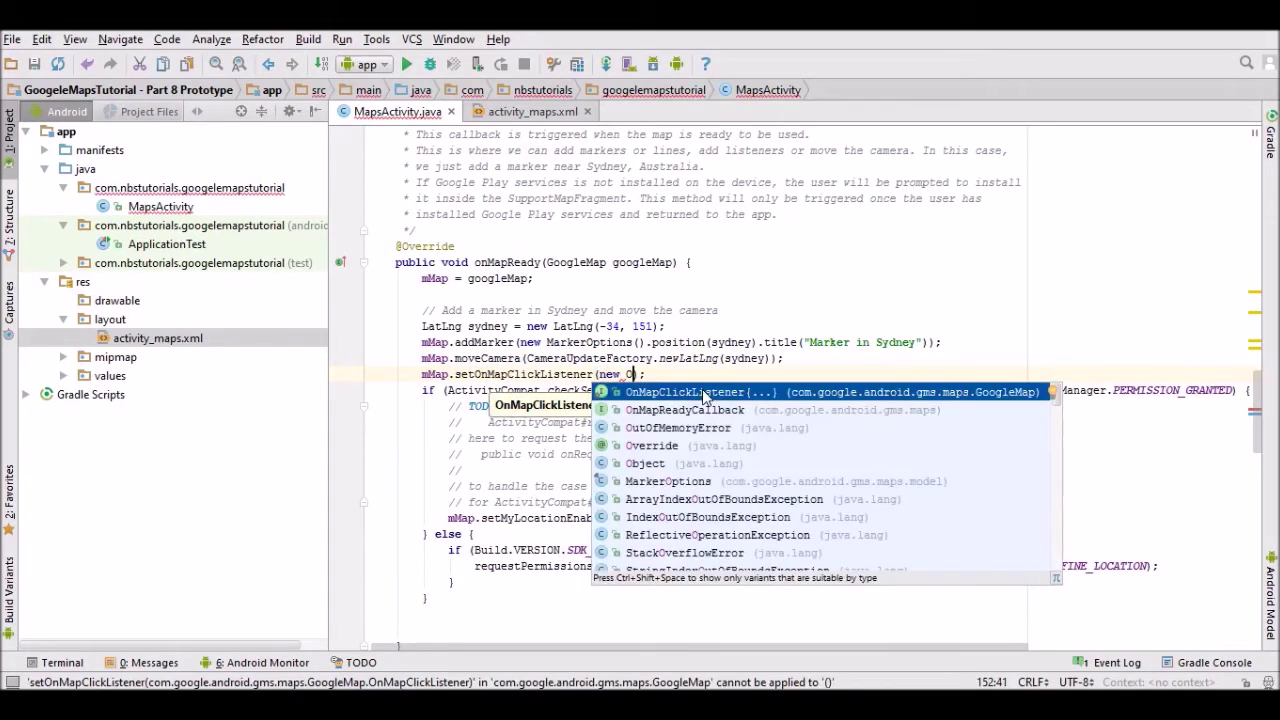
pyautogui.press('Return')
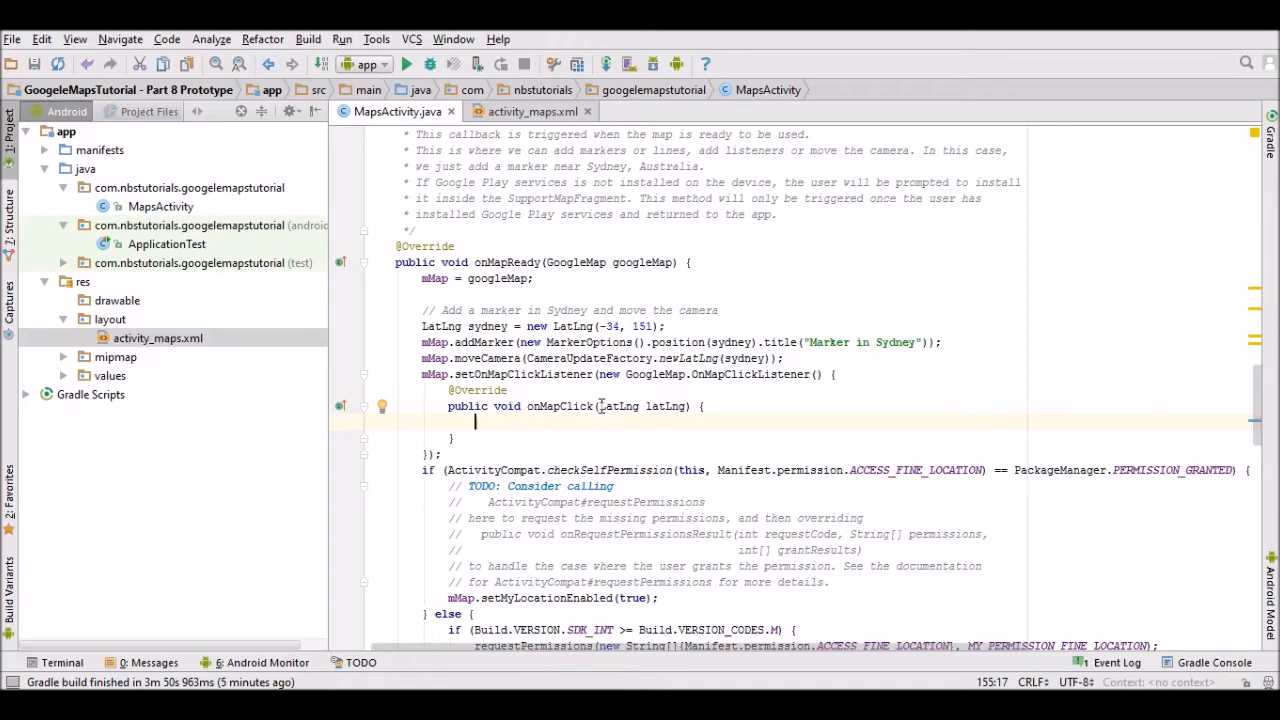
pyautogui.click(610, 406)
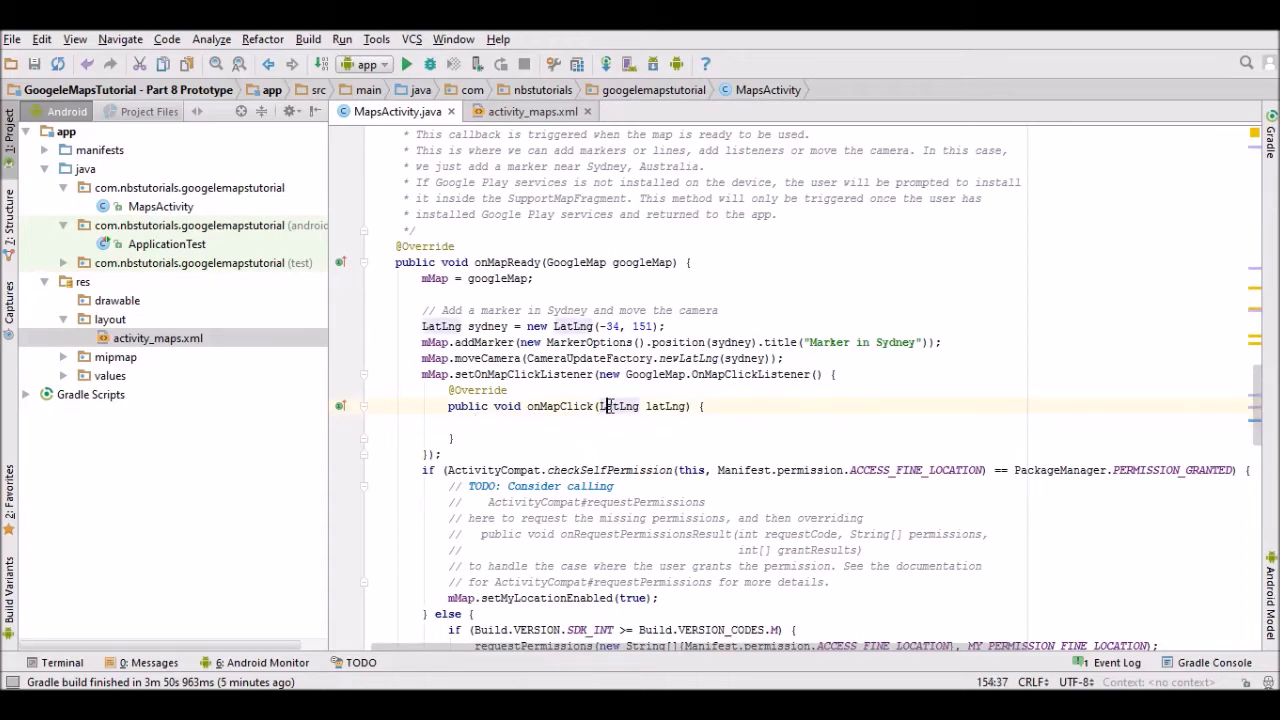
pyautogui.scroll(3, 610, 406)
pyautogui.scroll(5, 610, 406)
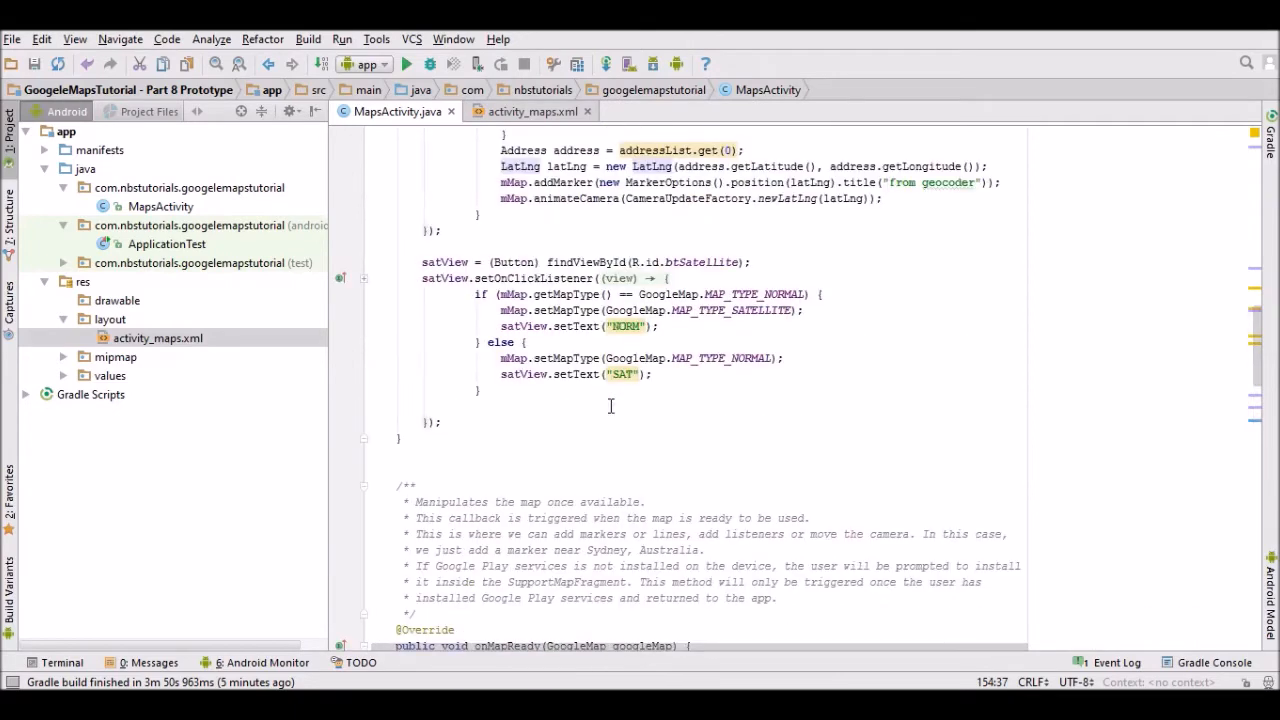
pyautogui.scroll(2, 610, 406)
pyautogui.scroll(1, 610, 406)
pyautogui.scroll(2, 610, 406)
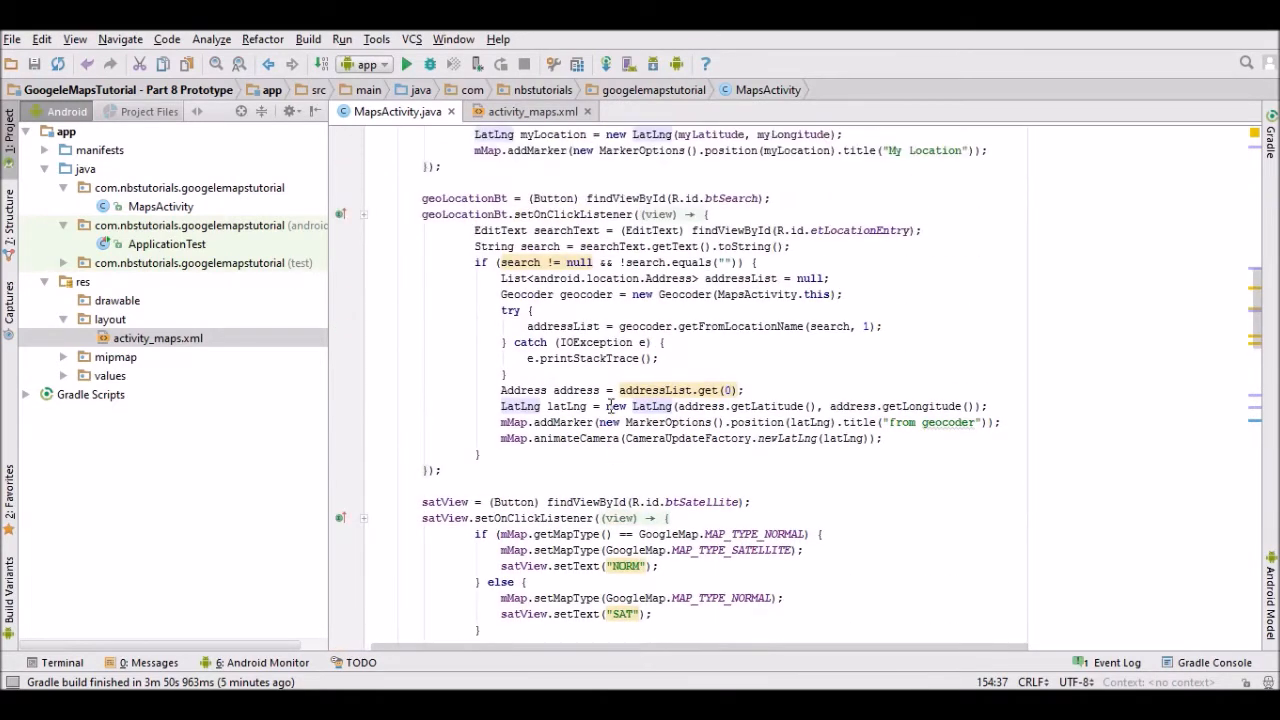
# - Copy the addMarker and animateCamera lines and paste them into the onMapClick body
pyautogui.moveTo(501, 422)
pyautogui.mouseDown()
pyautogui.moveTo(884, 440)
pyautogui.moveTo(842, 428)
pyautogui.mouseUp()
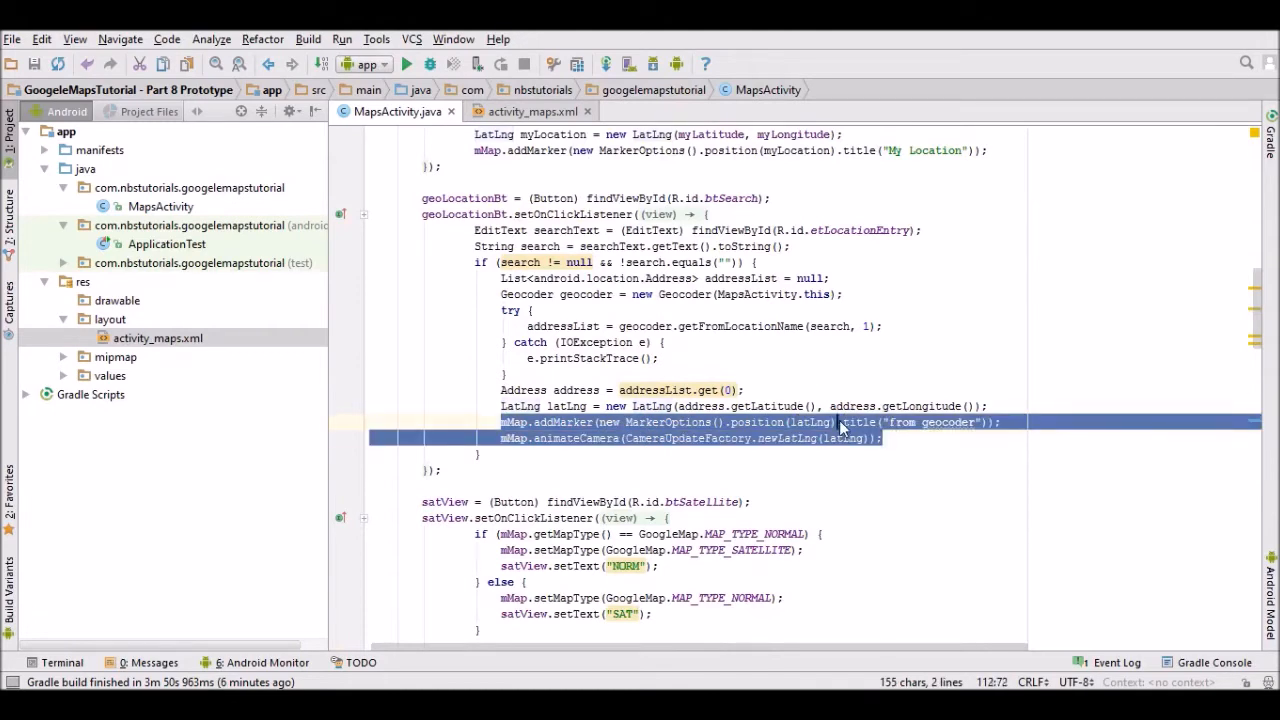
pyautogui.rightClick(842, 428)
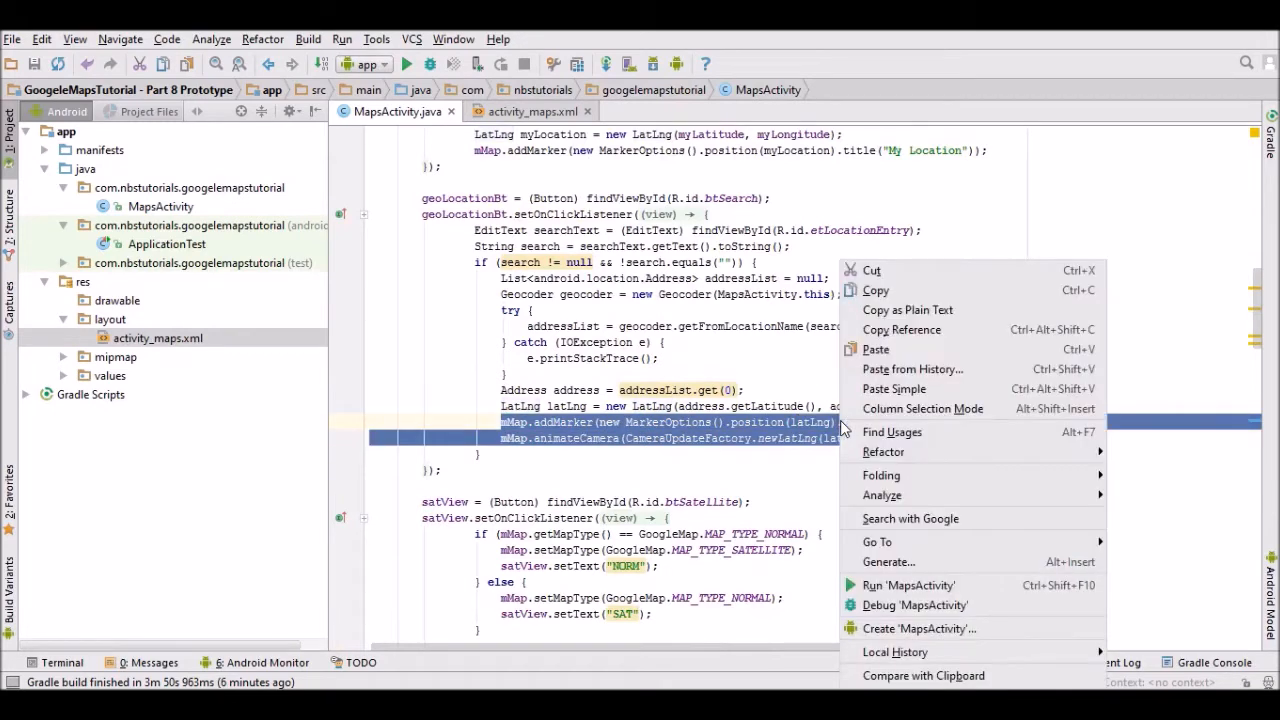
pyautogui.click(872, 291)
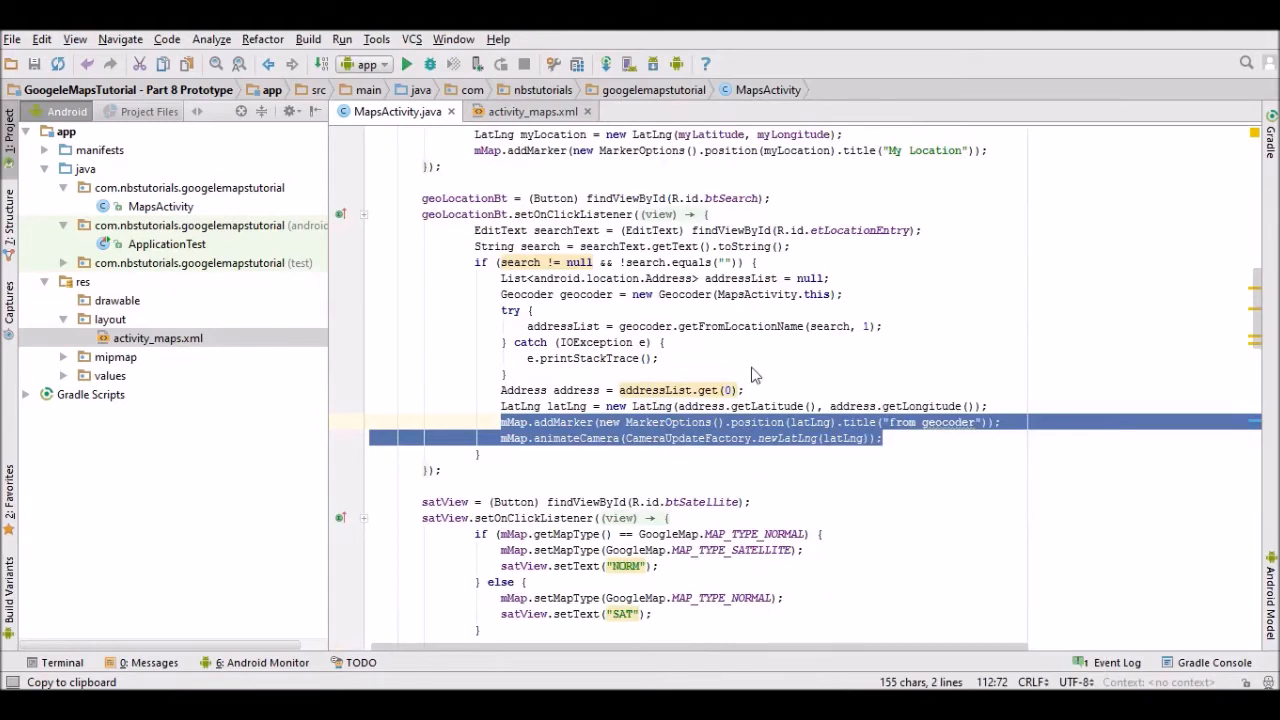
pyautogui.scroll(-5, 700, 402)
pyautogui.scroll(-4, 700, 402)
pyautogui.scroll(-2, 700, 402)
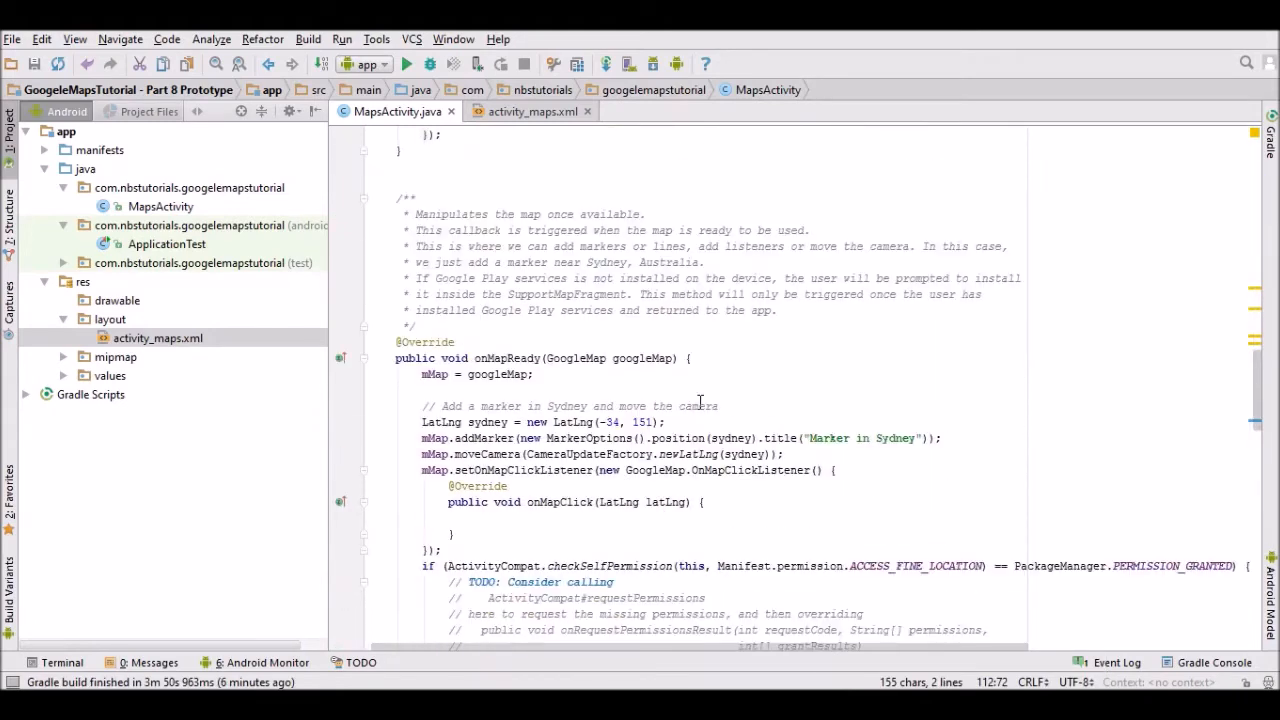
pyautogui.scroll(-1, 627, 467)
pyautogui.click(627, 467)
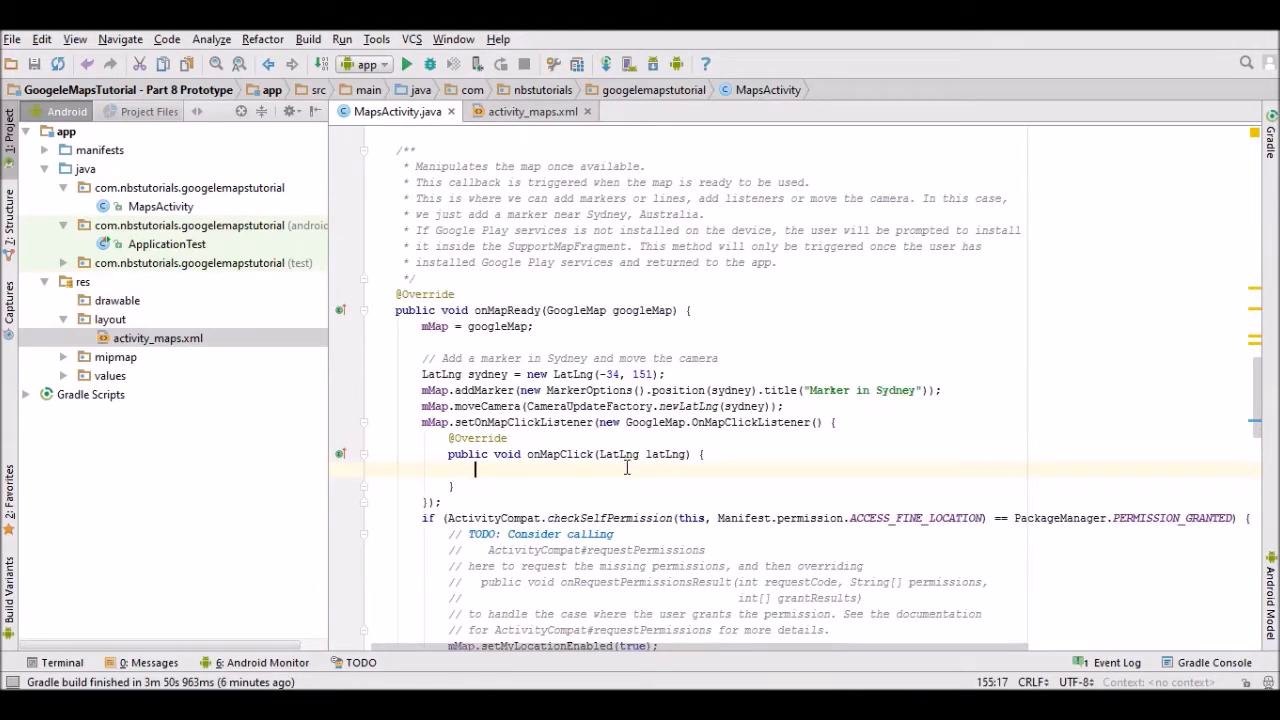
pyautogui.hotkey('ctrl', 'v')
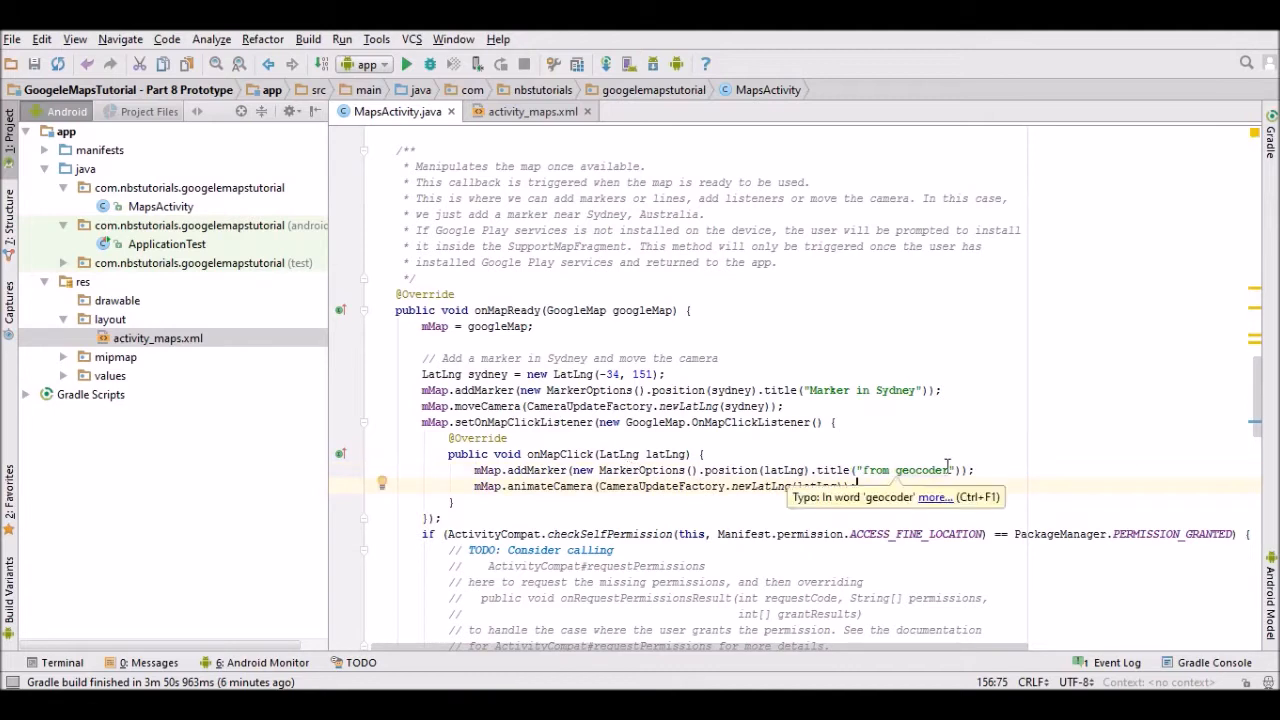
# - Change the pasted marker title from "from geocoder" toward "from onMapClick"
pyautogui.click(950, 469)
pyautogui.press('BackSpace')
pyautogui.press('BackSpace')
pyautogui.press('BackSpace')
pyautogui.press('BackSpace')
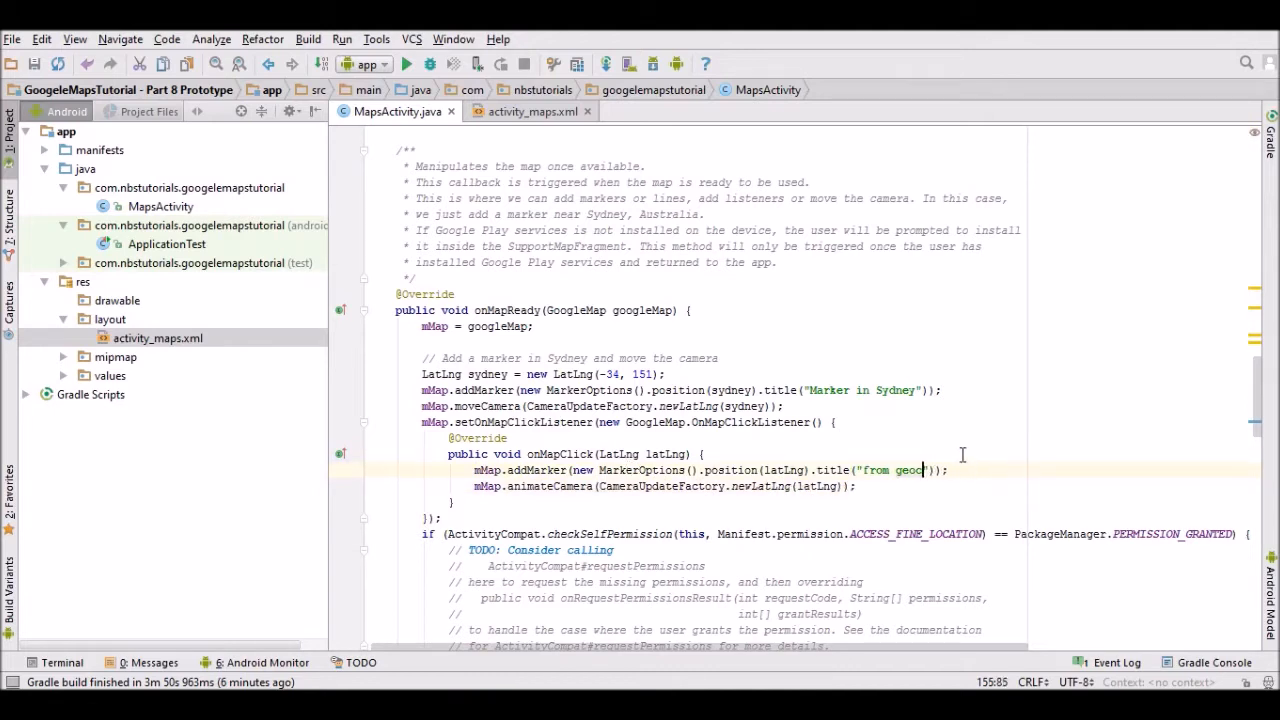
pyautogui.press('BackSpace')
pyautogui.press('BackSpace')
pyautogui.press('BackSpace')
pyautogui.press('BackSpace')
pyautogui.write('onMa')
pyautogui.write('pClic')
pyautogui.write('k')
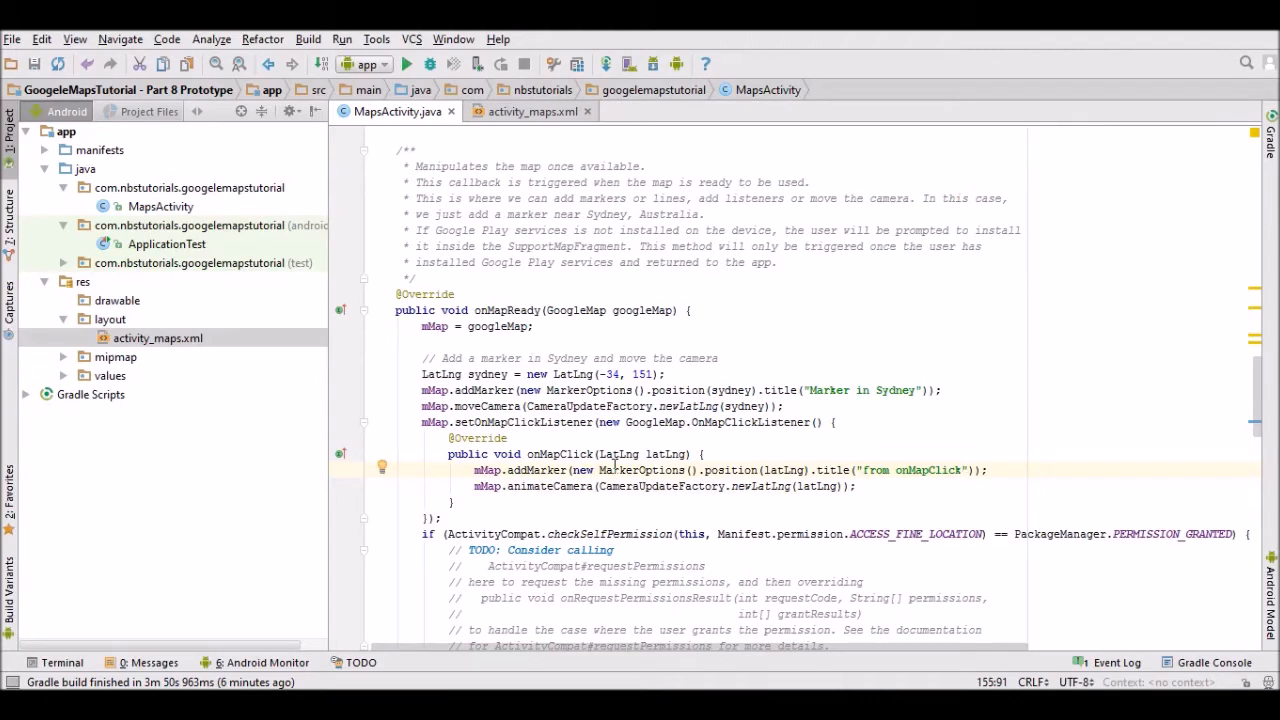
pyautogui.scroll(8, 660, 405)
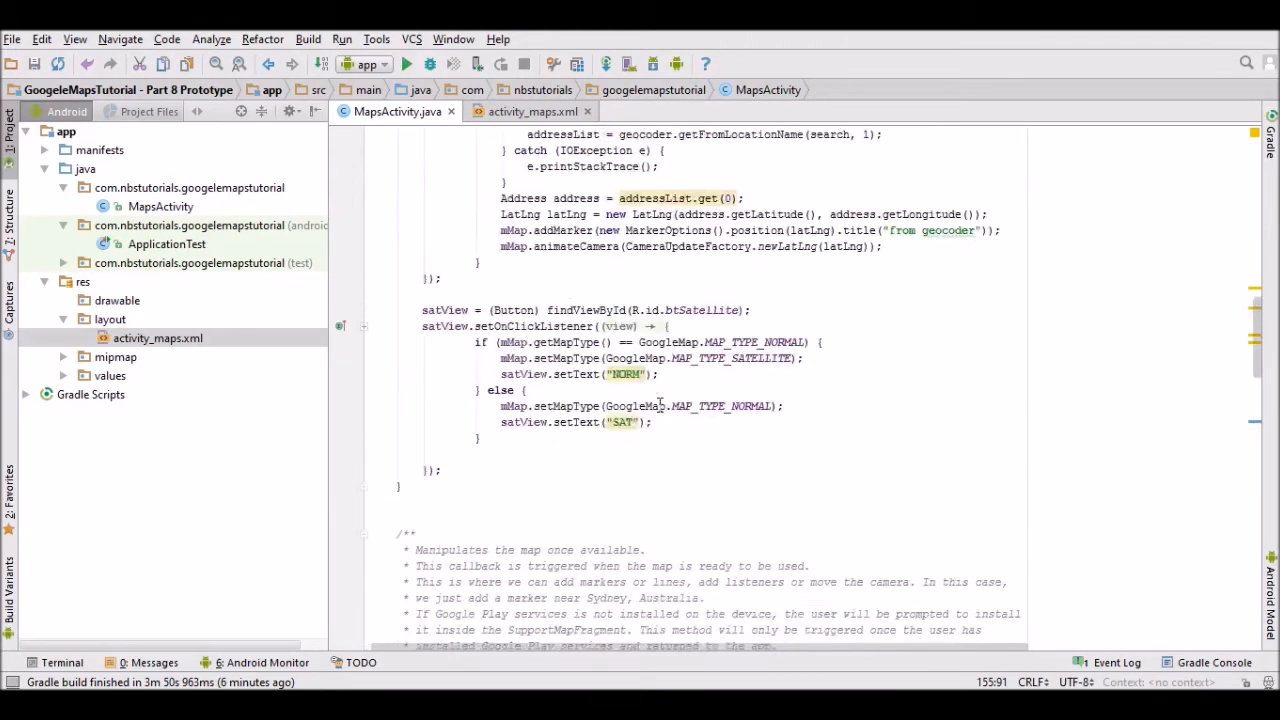
pyautogui.scroll(10, 660, 405)
pyautogui.scroll(9, 660, 405)
pyautogui.scroll(2, 660, 405)
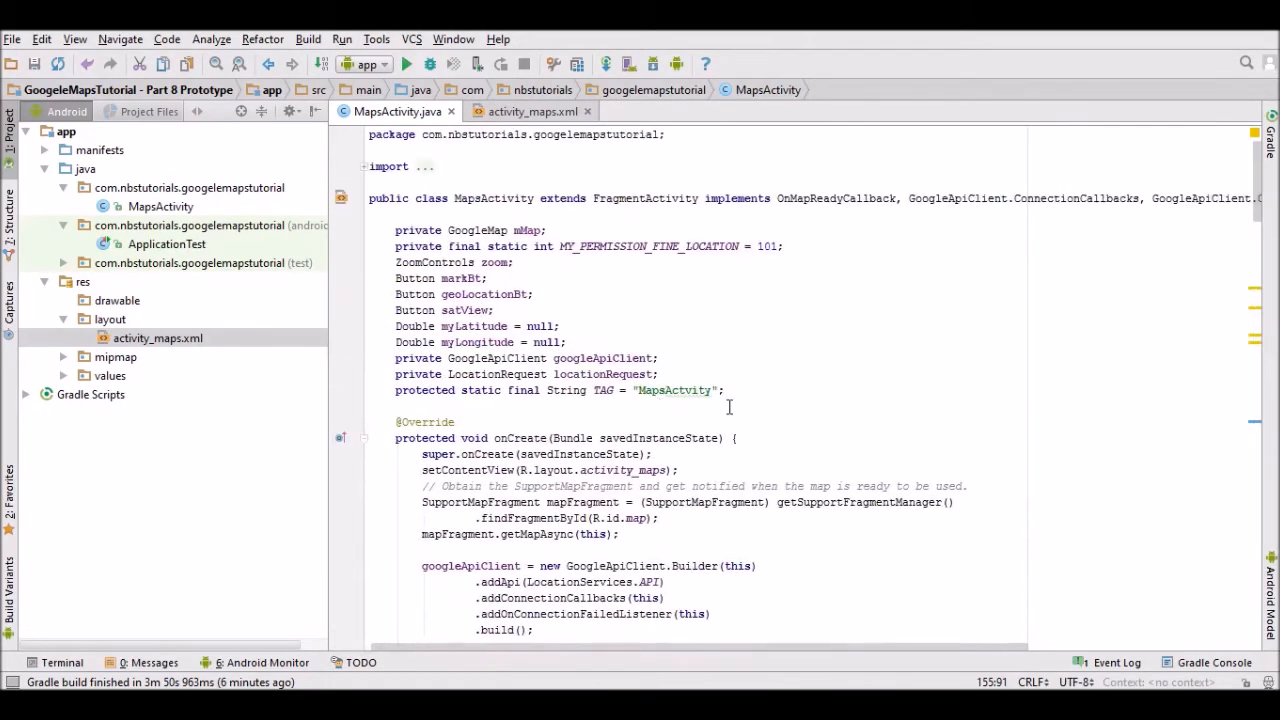
# - Declare a Button clear field and start a new line below the satView listener in onCreate
pyautogui.click(527, 310)
pyautogui.press('Return')
pyautogui.write('Butto')
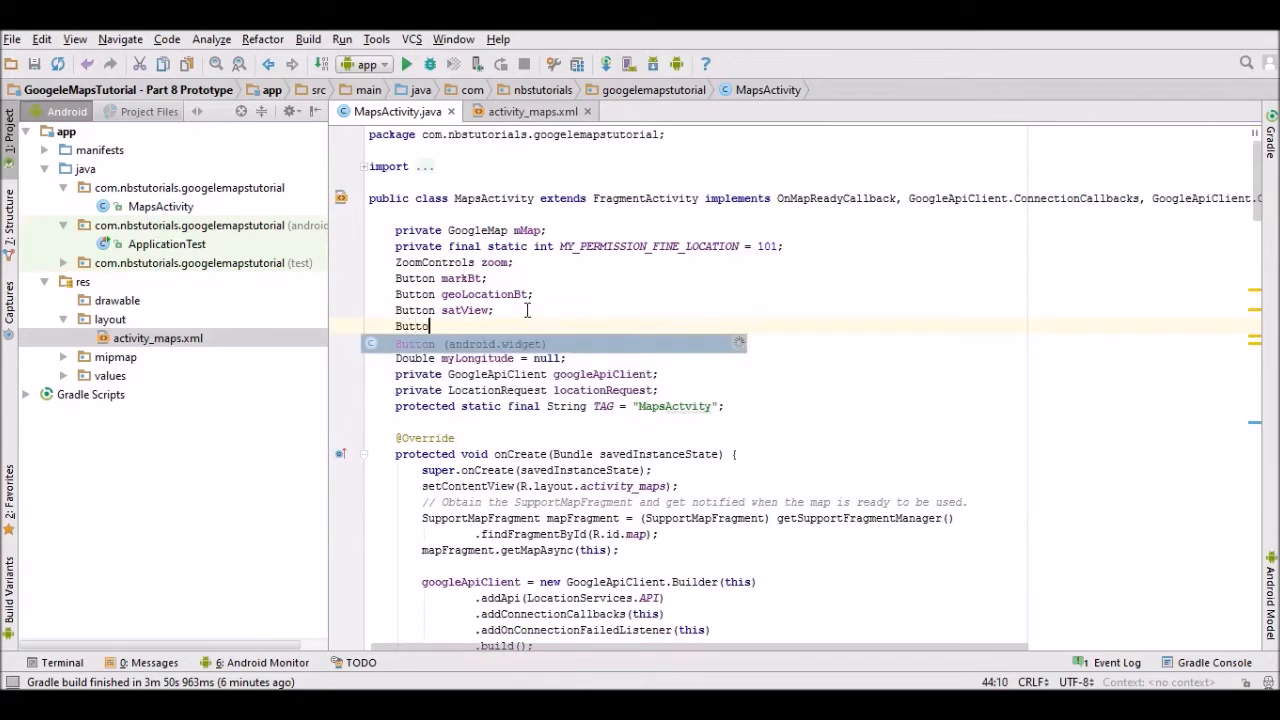
pyautogui.write('n clear;')
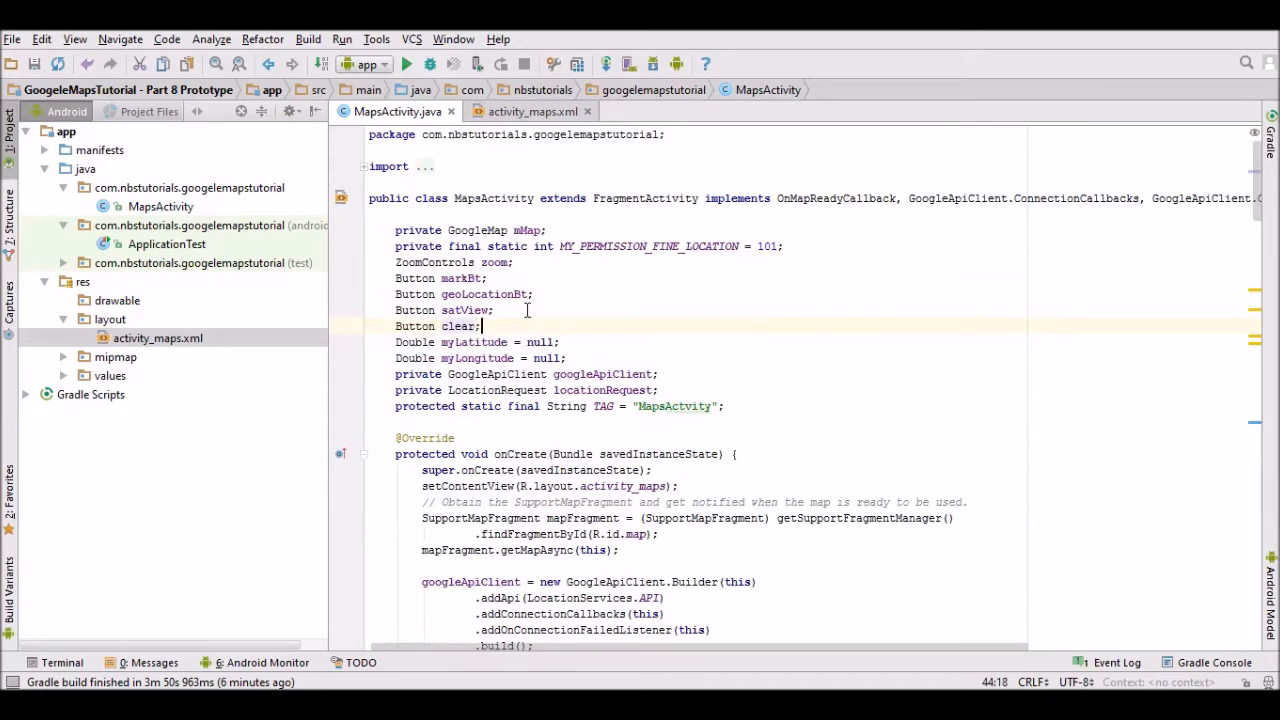
pyautogui.scroll(-6, 527, 310)
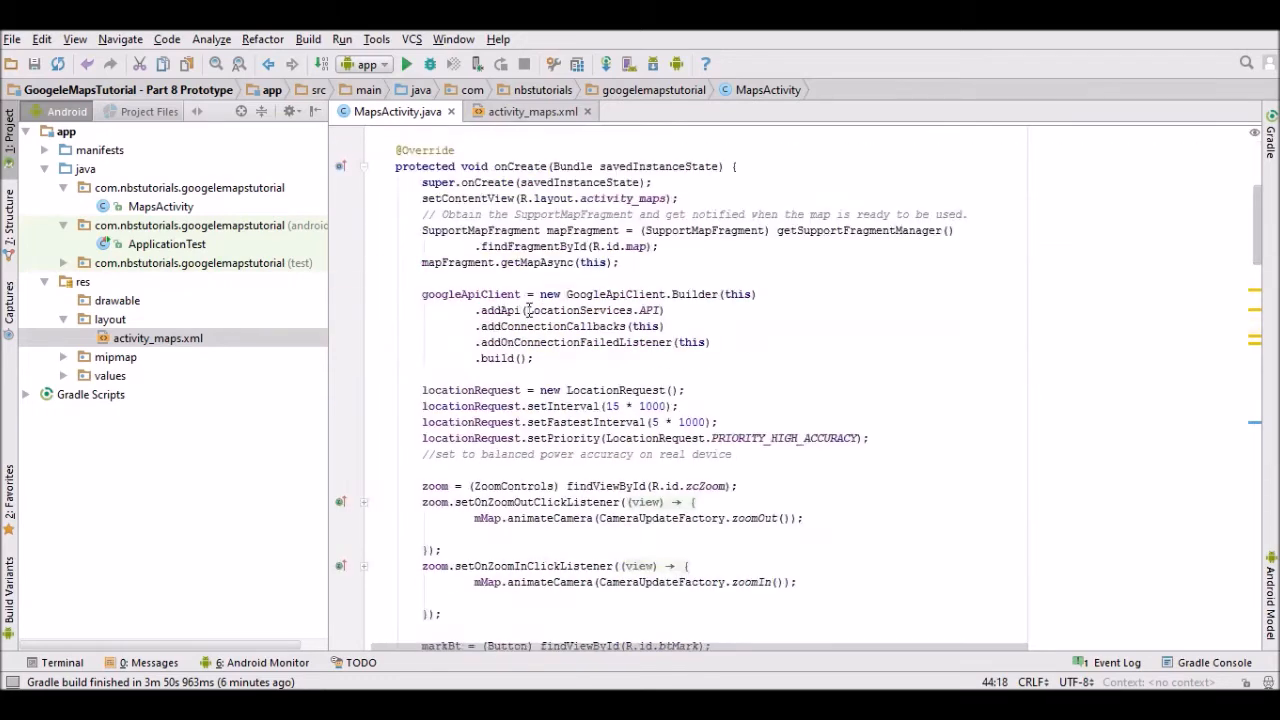
pyautogui.scroll(-7, 527, 310)
pyautogui.scroll(-3, 527, 310)
pyautogui.scroll(-3, 540, 340)
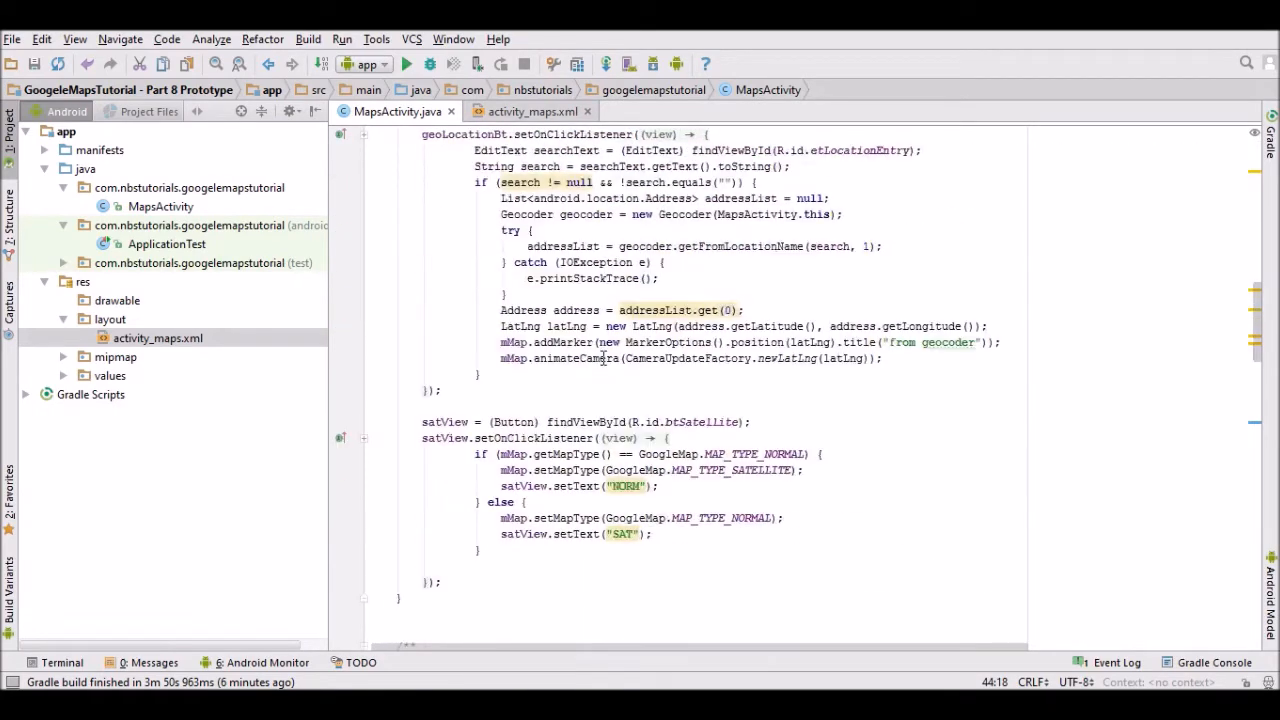
pyautogui.scroll(-2, 571, 415)
pyautogui.click(466, 485)
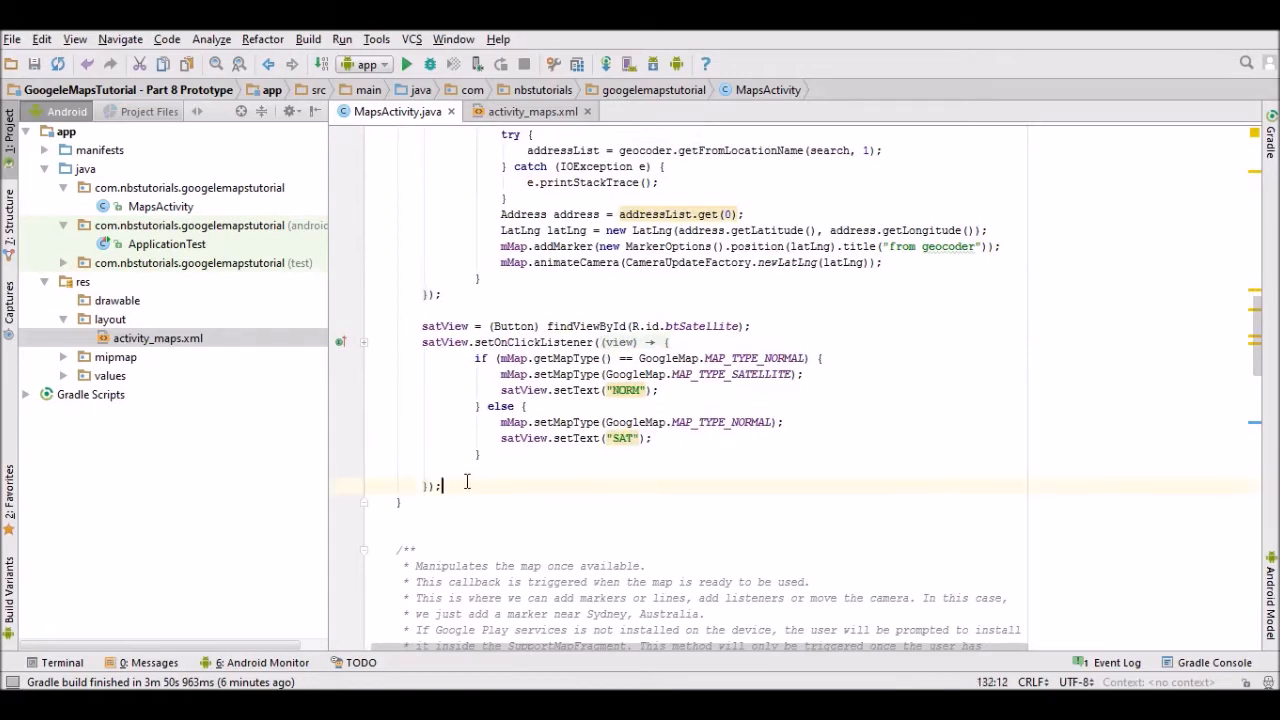
pyautogui.press('Return')
pyautogui.press('Return')
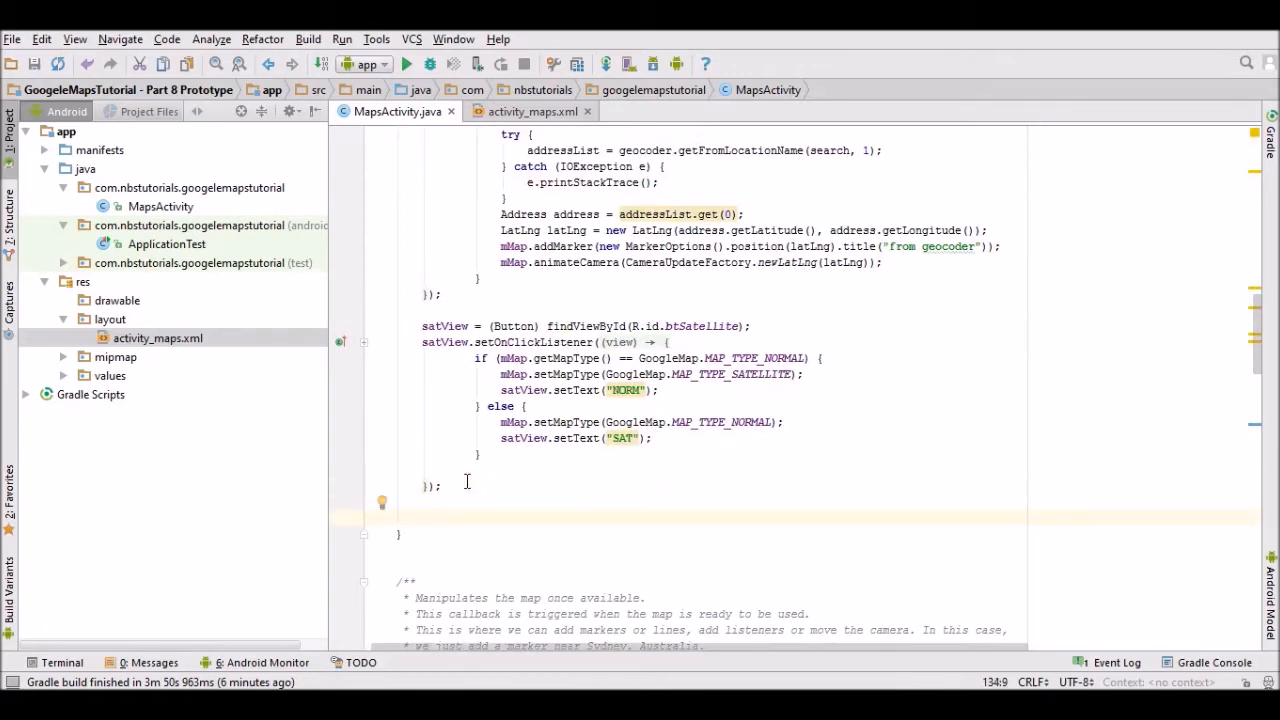
pyautogui.write('c')
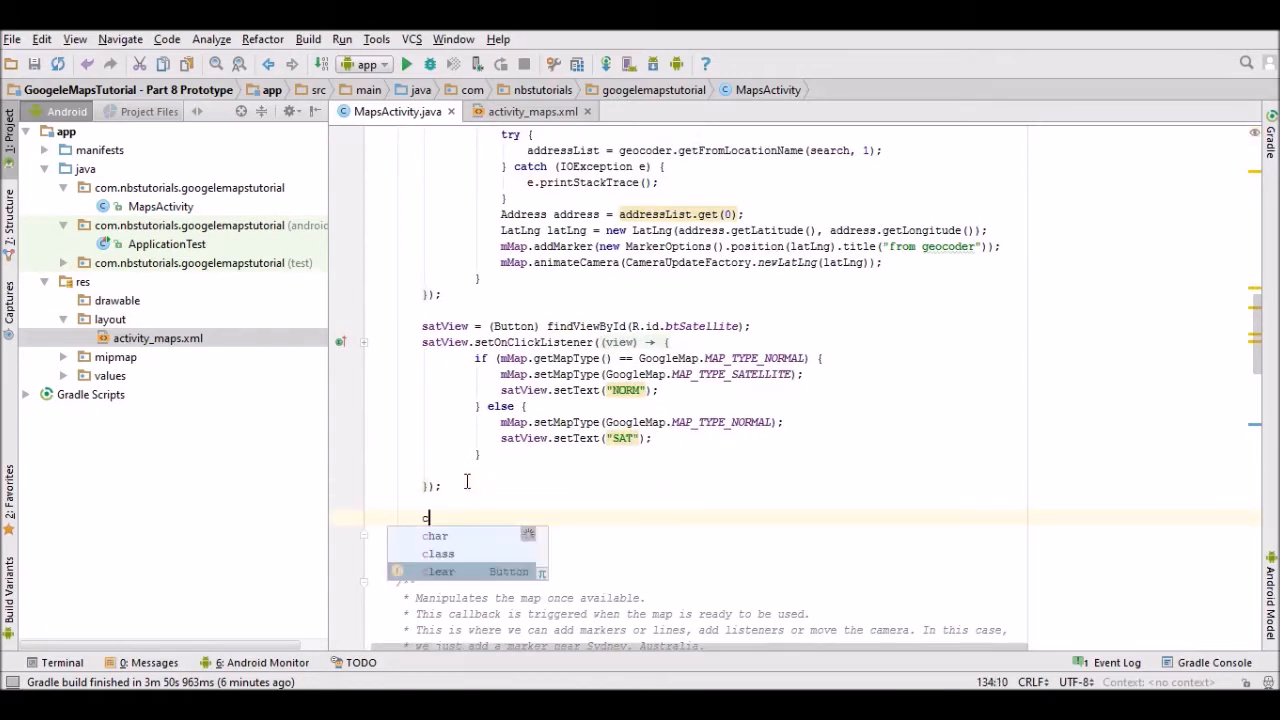
pyautogui.write('lear')
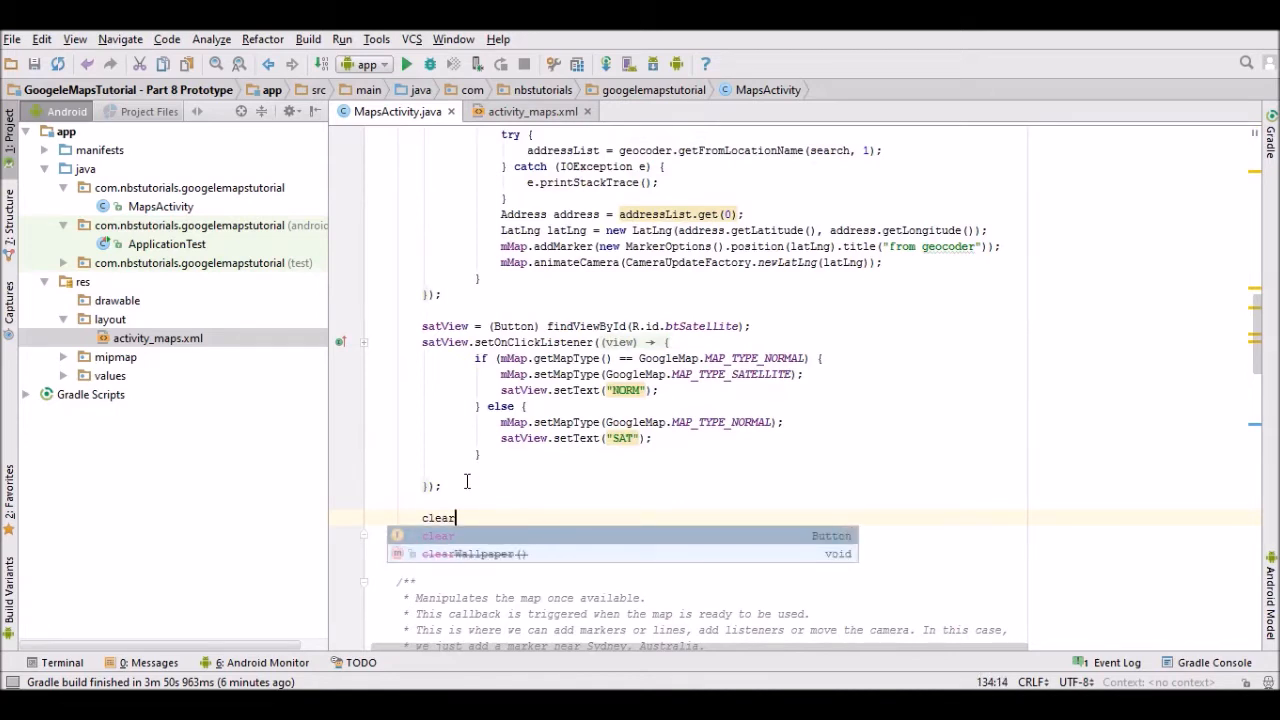
pyautogui.write(' = ')
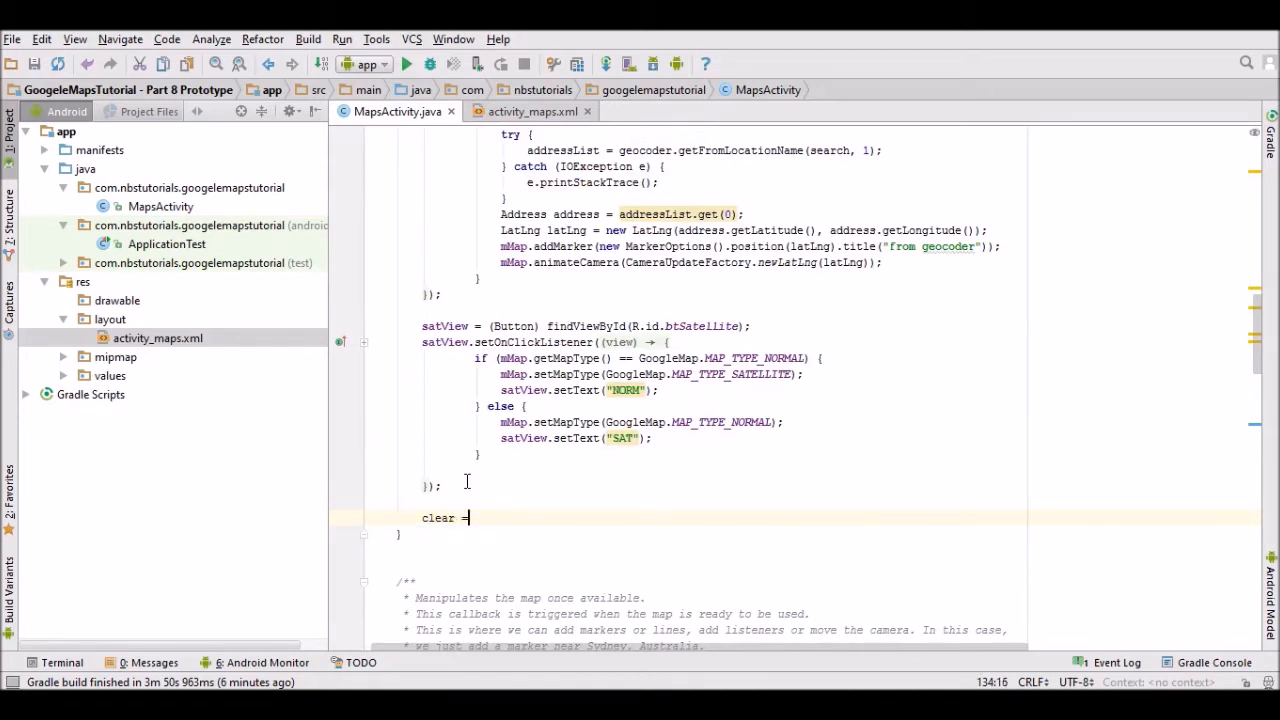
pyautogui.write('(Bu')
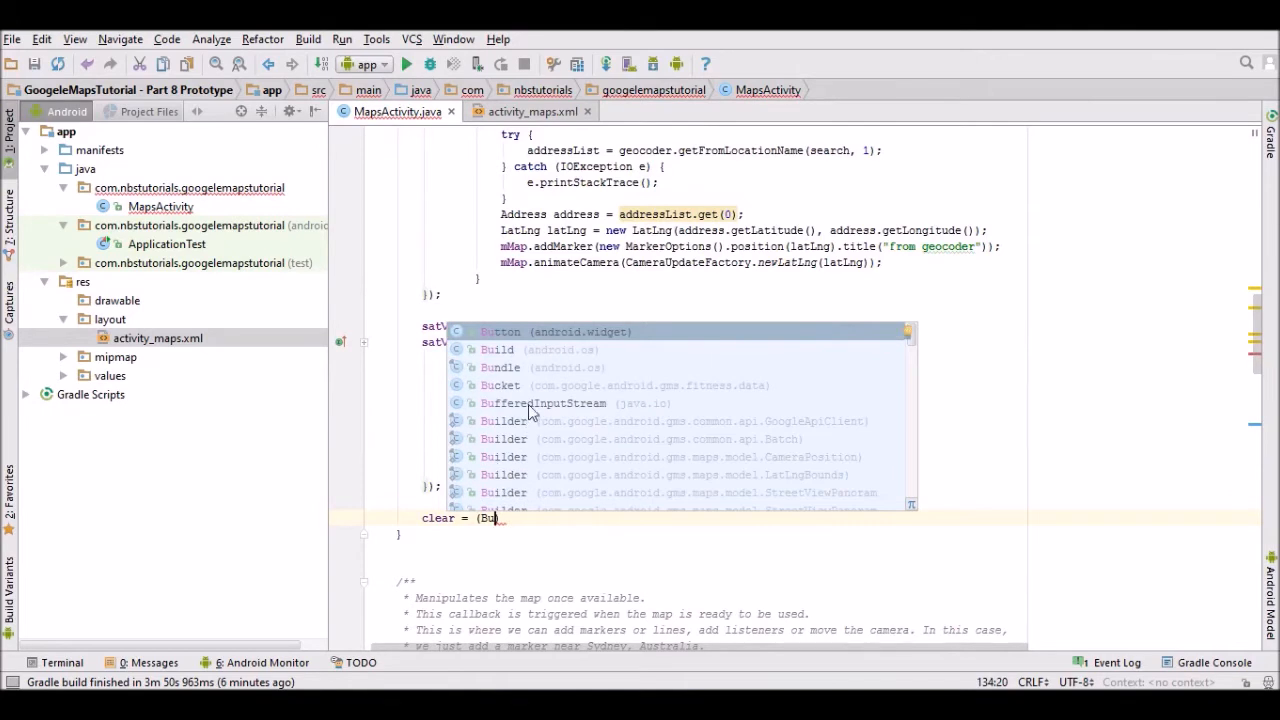
# - Assign clear = (Button) findViewById(R.id.btClear) using autocomplete
pyautogui.press('Return')
pyautogui.write(') fin')
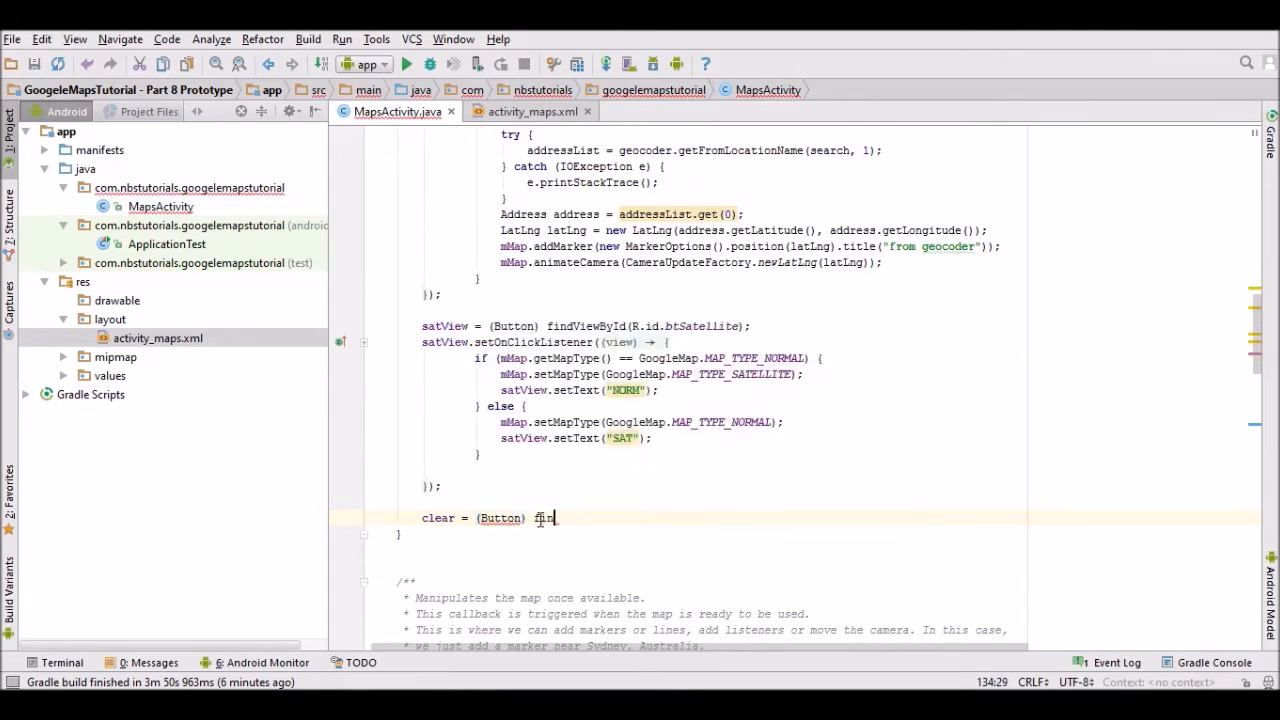
pyautogui.write('dVi')
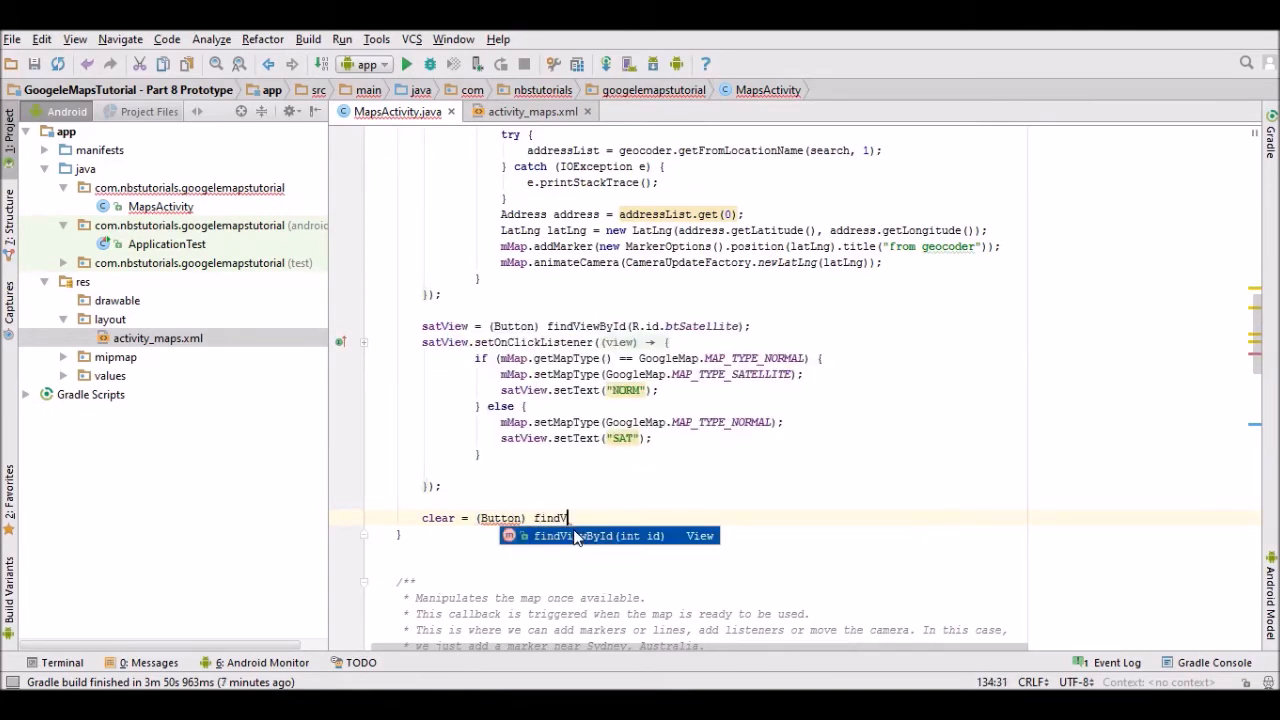
pyautogui.press('Return')
pyautogui.write('R.id')
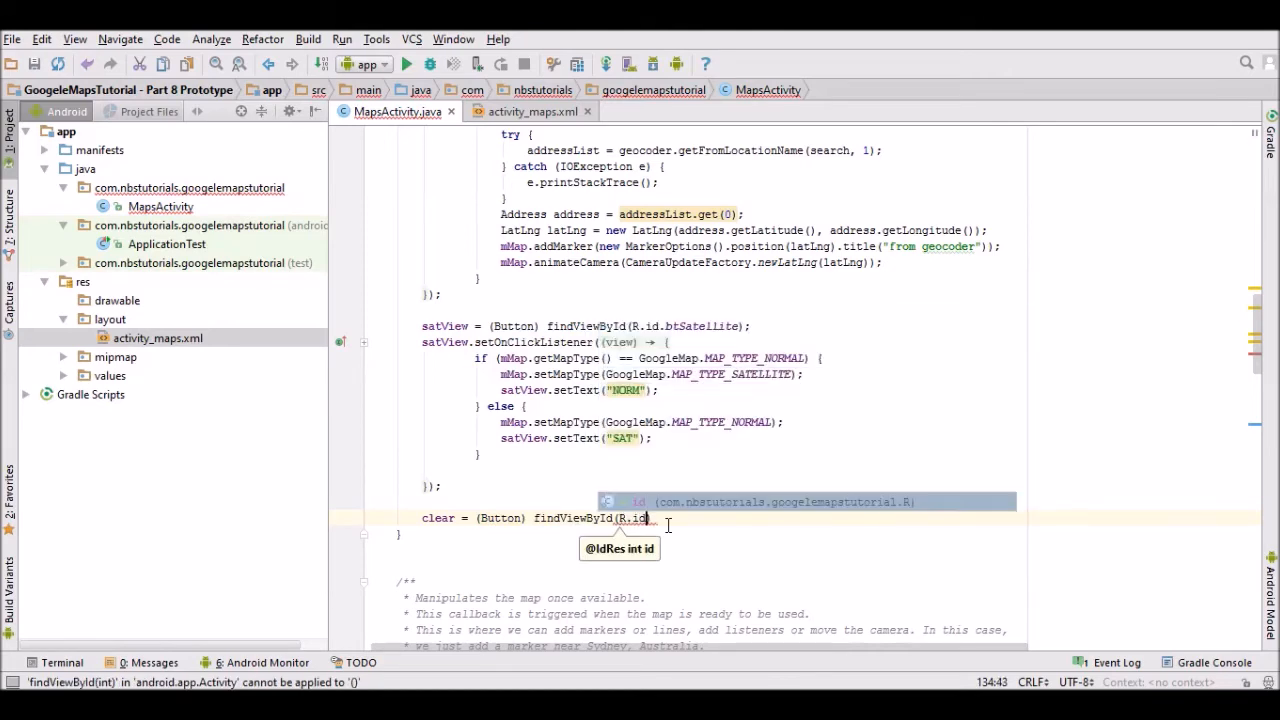
pyautogui.write('.bt')
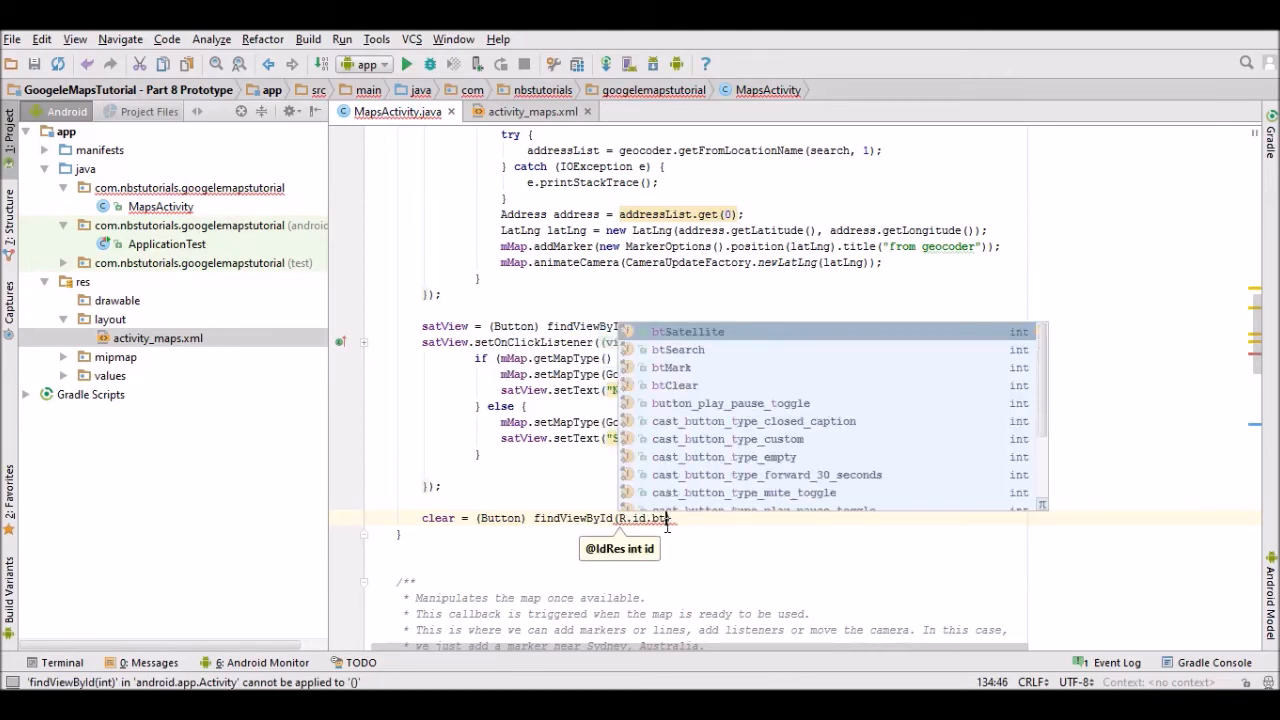
pyautogui.press('Down')
pyautogui.press('Down')
pyautogui.press('Down')
pyautogui.press('Return')
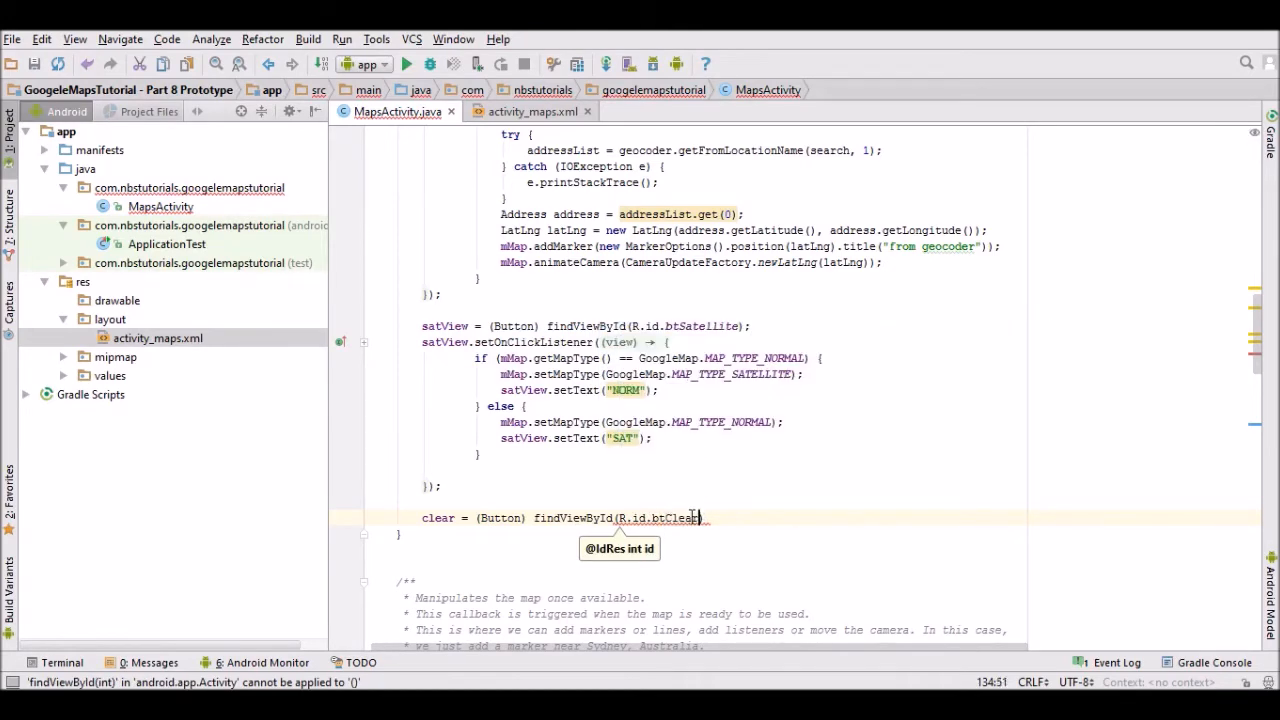
pyautogui.write(');')
pyautogui.press('Return')
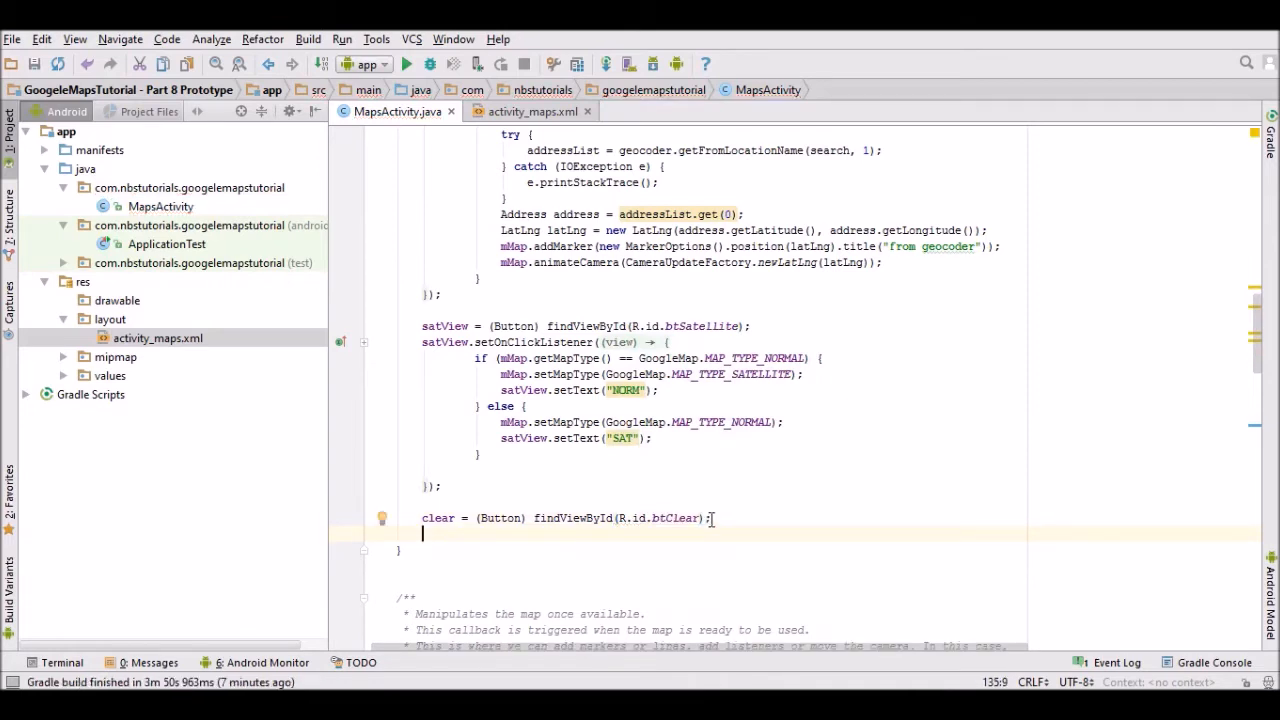
pyautogui.write('clear.set')
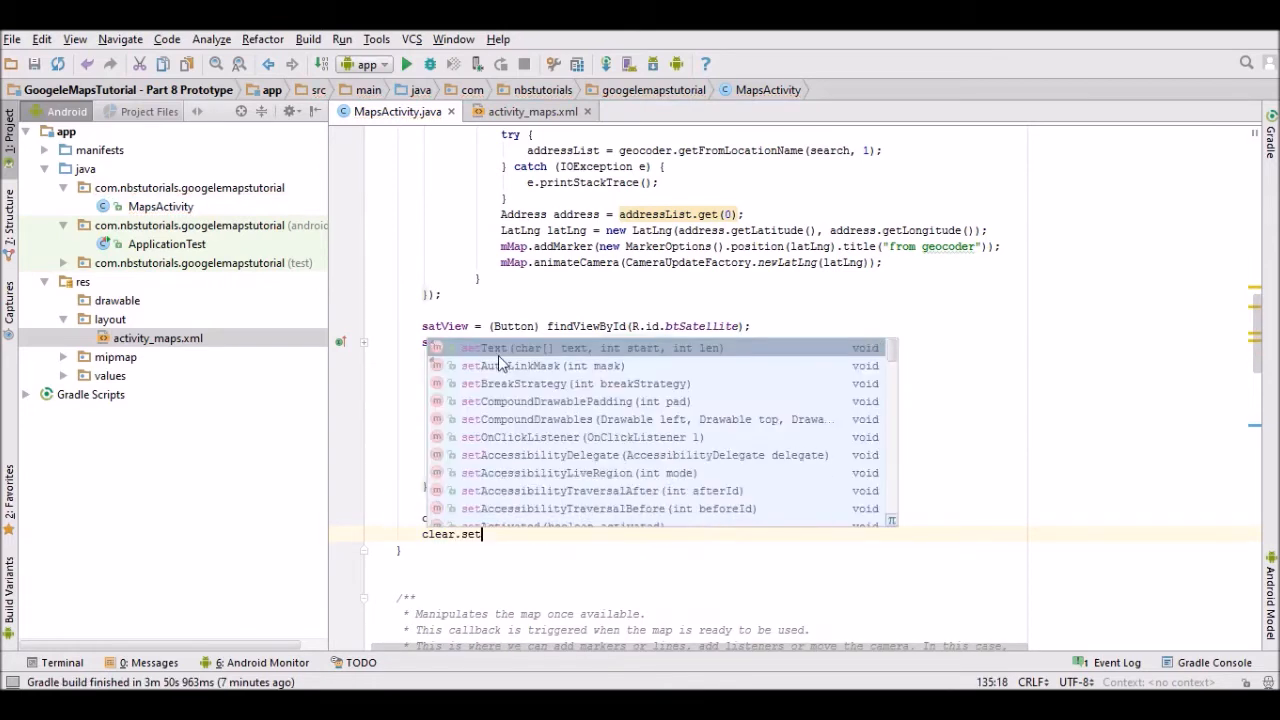
pyautogui.write('On')
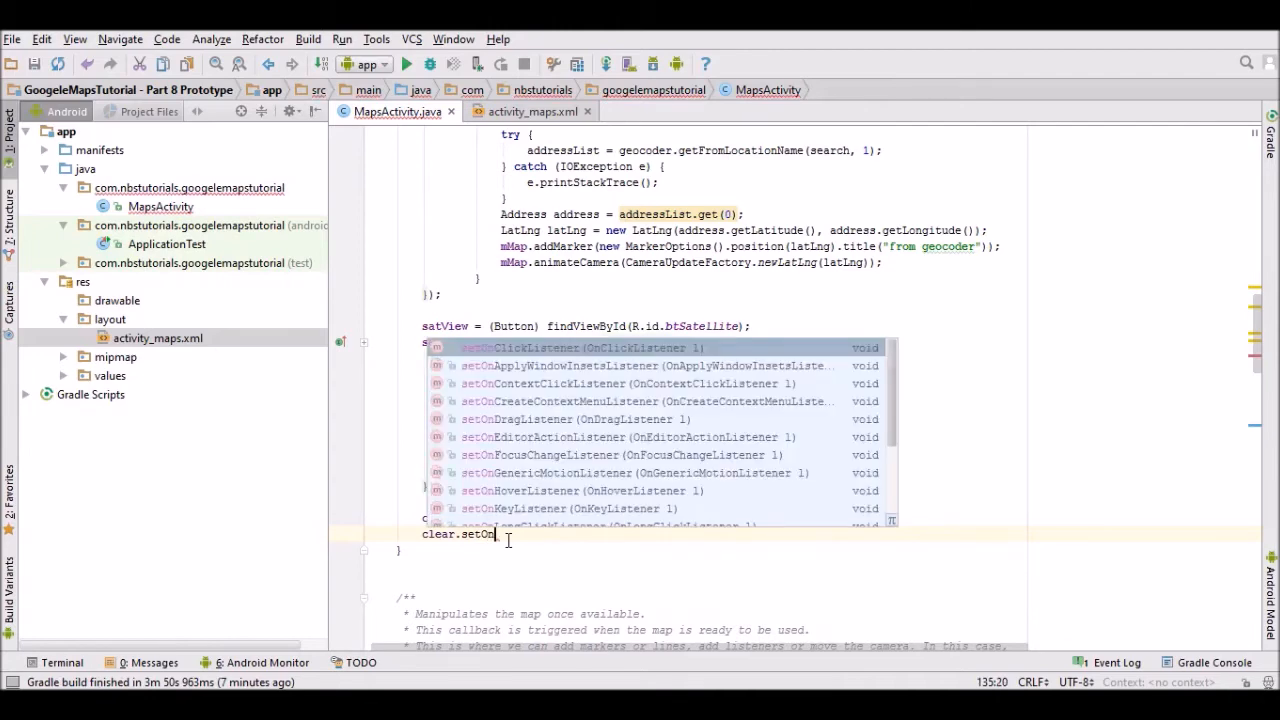
# - Give clear a setOnClickListener with a new View.OnClickListener and empty onClick(View view)
pyautogui.press('Return')
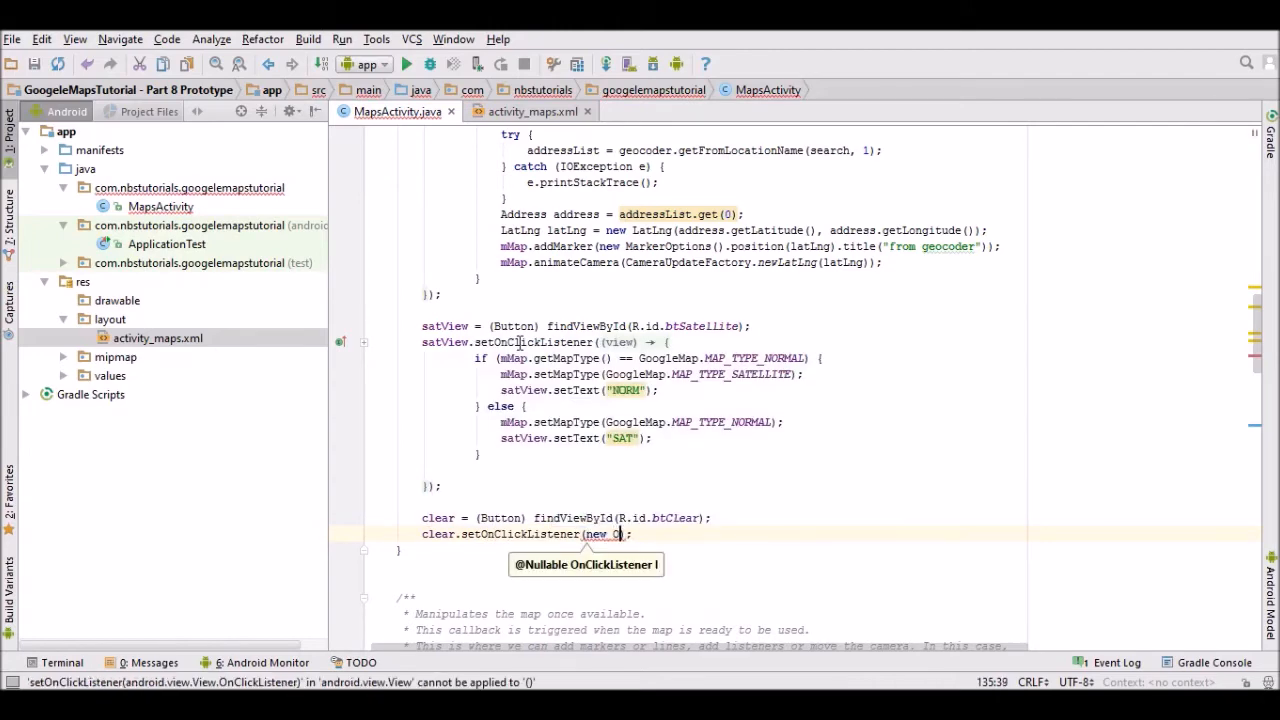
pyautogui.write('n')
pyautogui.press('Return')
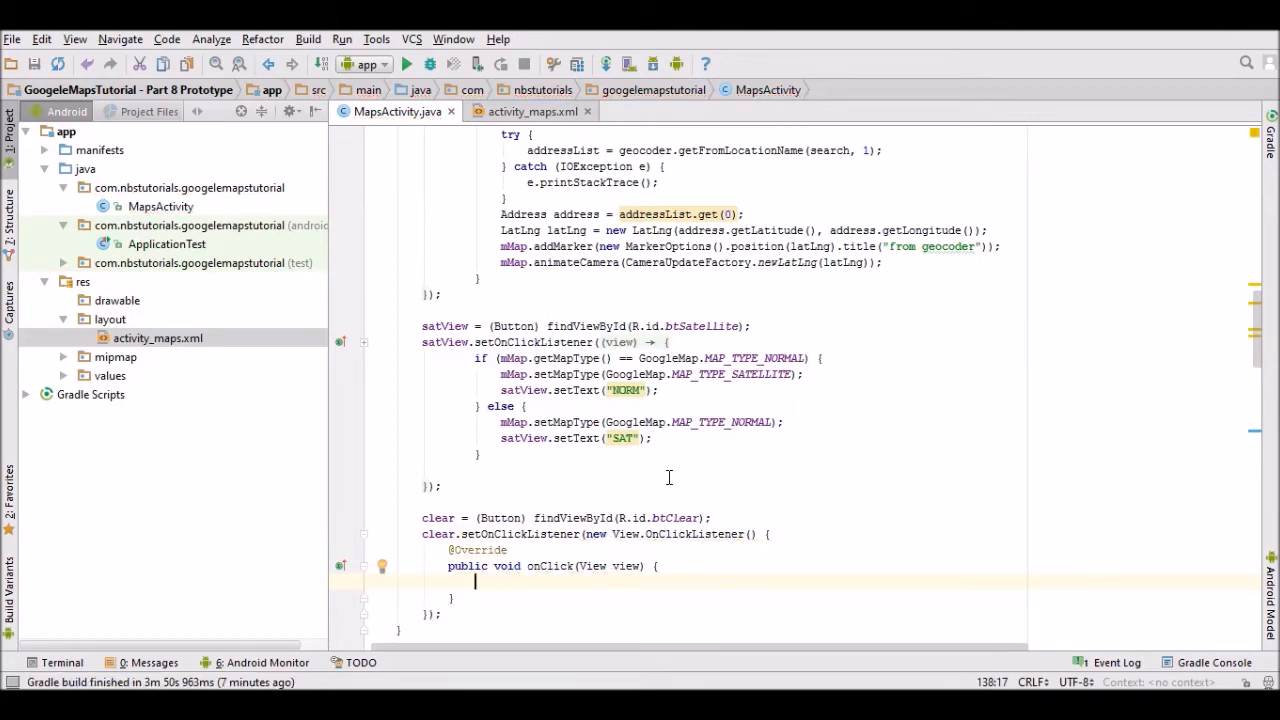
pyautogui.scroll(10, 669, 477)
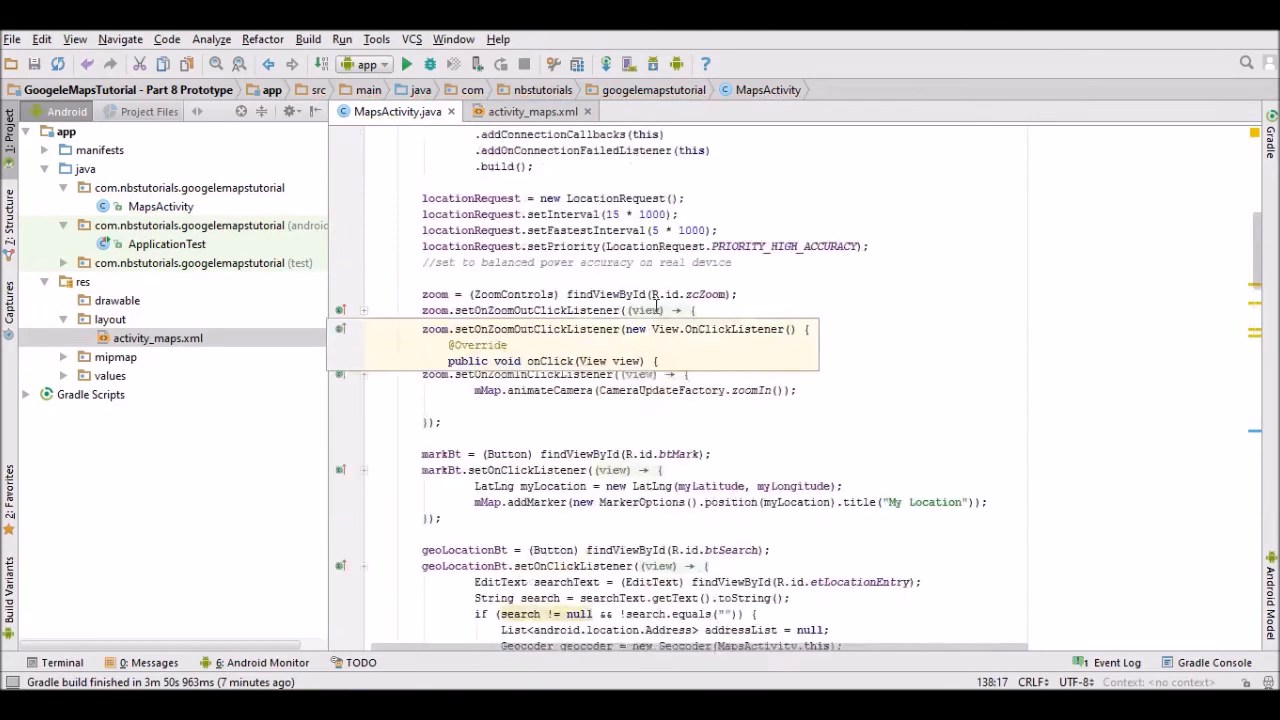
pyautogui.scroll(5, 600, 400)
pyautogui.scroll(5, 533, 318)
pyautogui.scroll(-5, 545, 340)
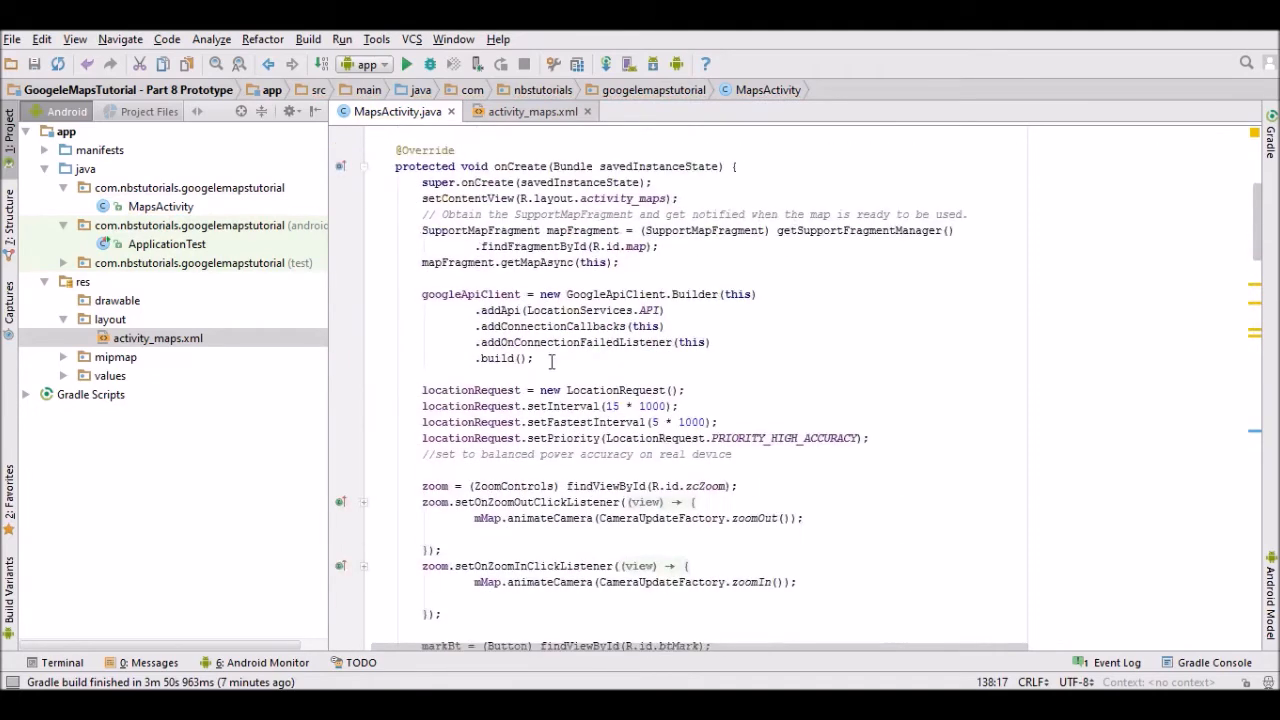
pyautogui.scroll(-9, 580, 390)
pyautogui.scroll(-7, 617, 438)
pyautogui.scroll(-3, 617, 438)
pyautogui.scroll(-7, 617, 438)
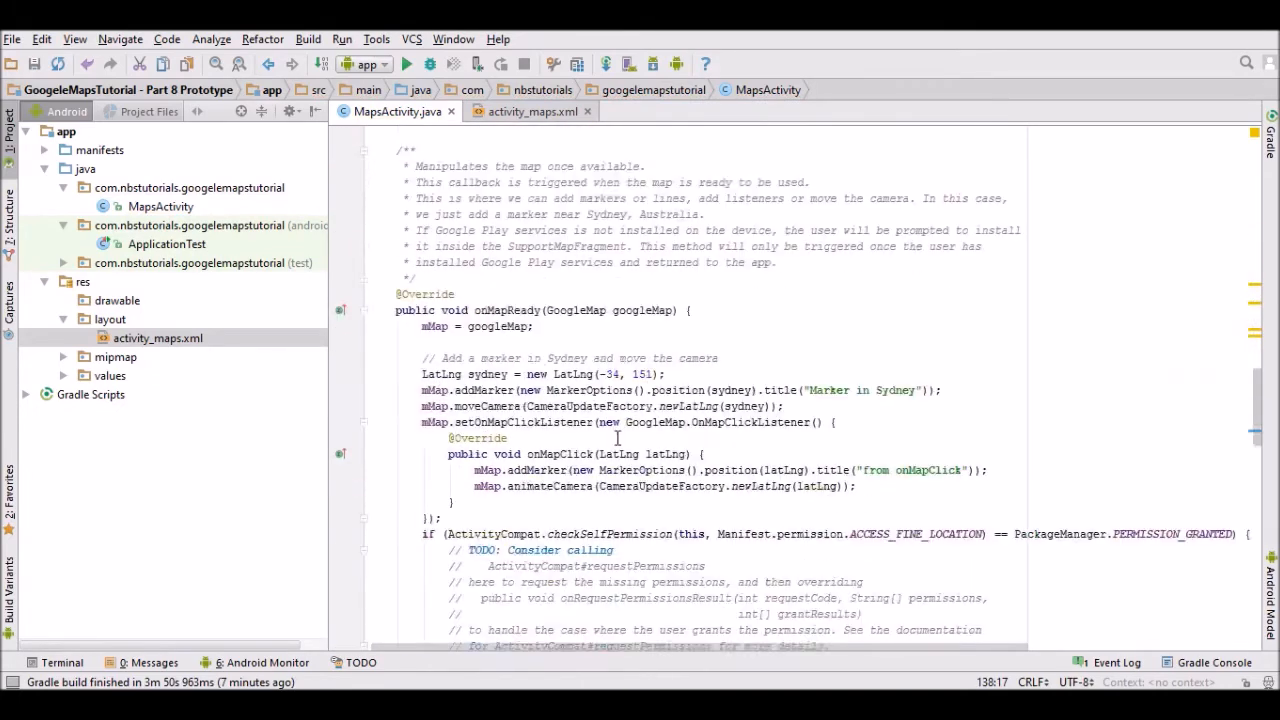
pyautogui.scroll(-3, 617, 438)
pyautogui.scroll(-1, 617, 438)
pyautogui.scroll(-2, 617, 438)
pyautogui.scroll(-2, 617, 438)
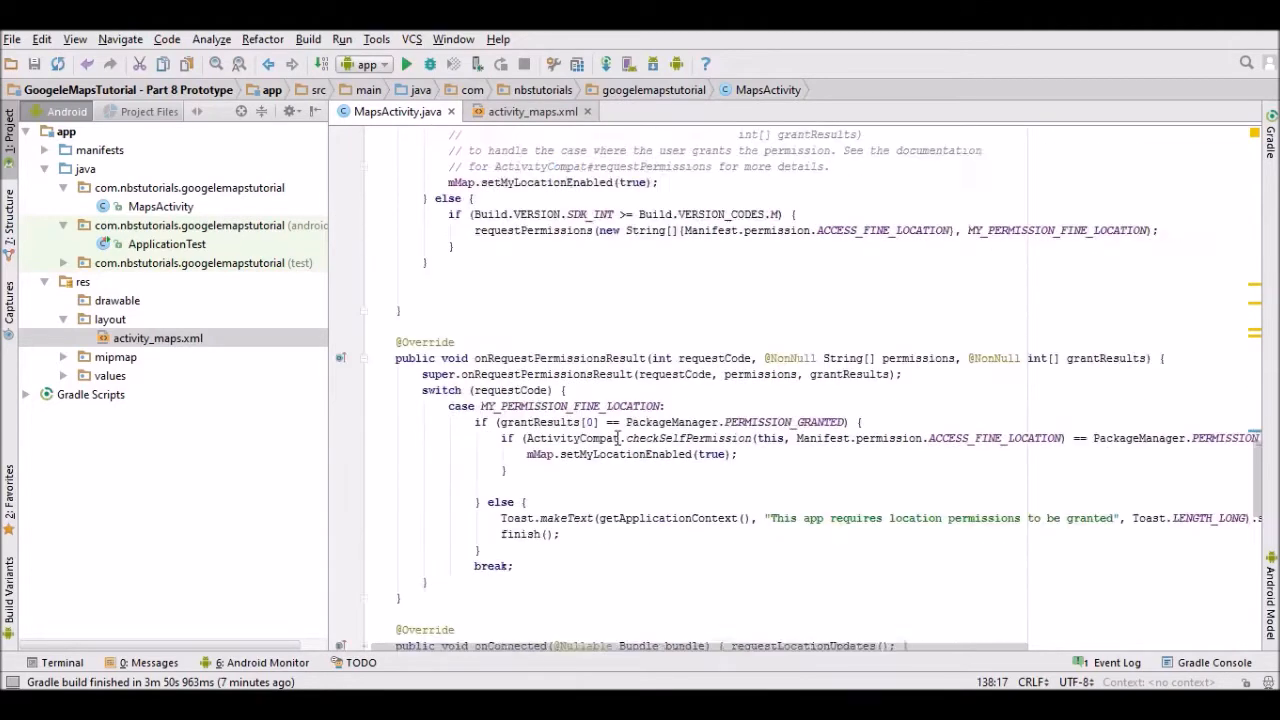
pyautogui.scroll(-2, 617, 438)
pyautogui.scroll(1, 617, 438)
pyautogui.scroll(10, 617, 438)
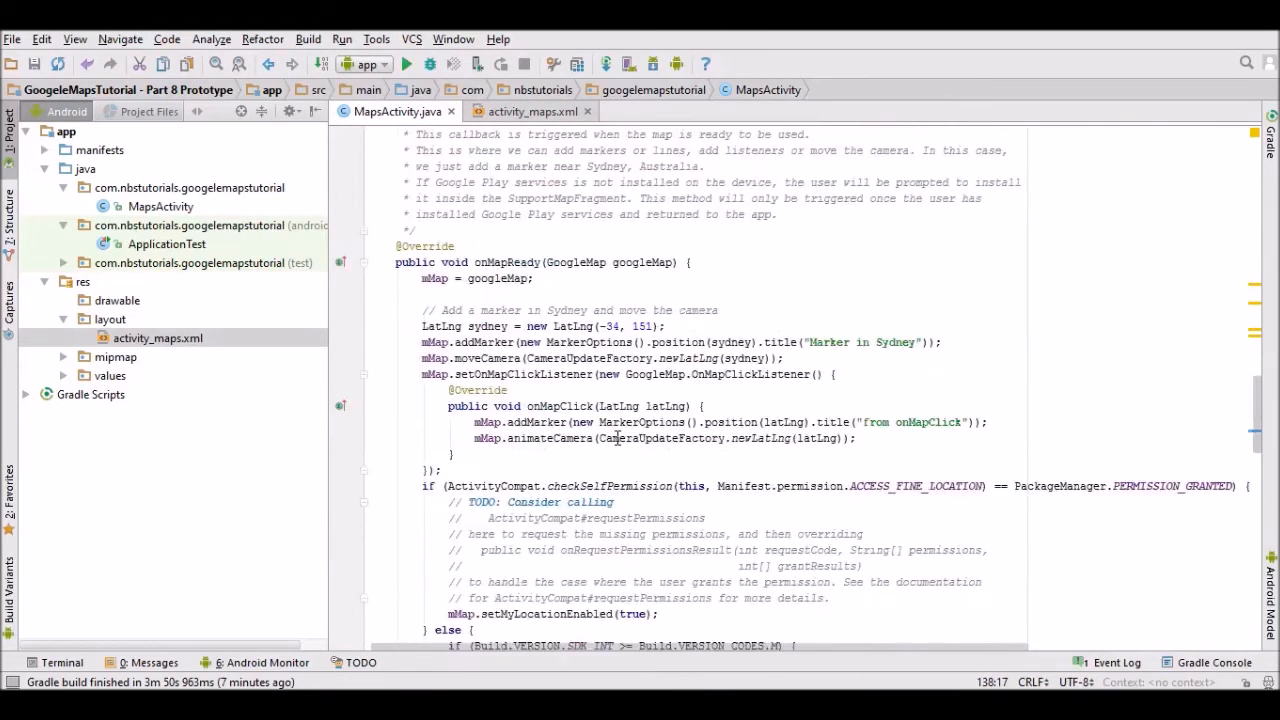
pyautogui.scroll(3, 617, 438)
pyautogui.scroll(5, 617, 438)
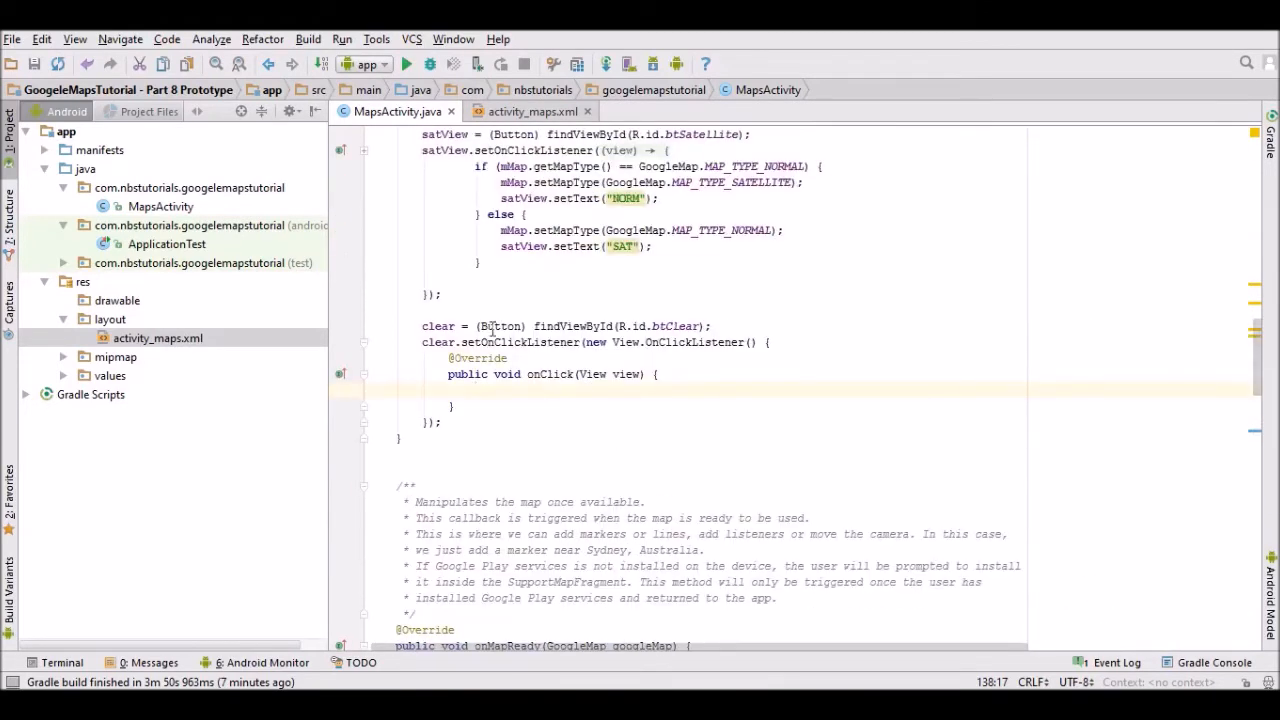
pyautogui.moveTo(437, 325); pyautogui.dragTo(714, 330)
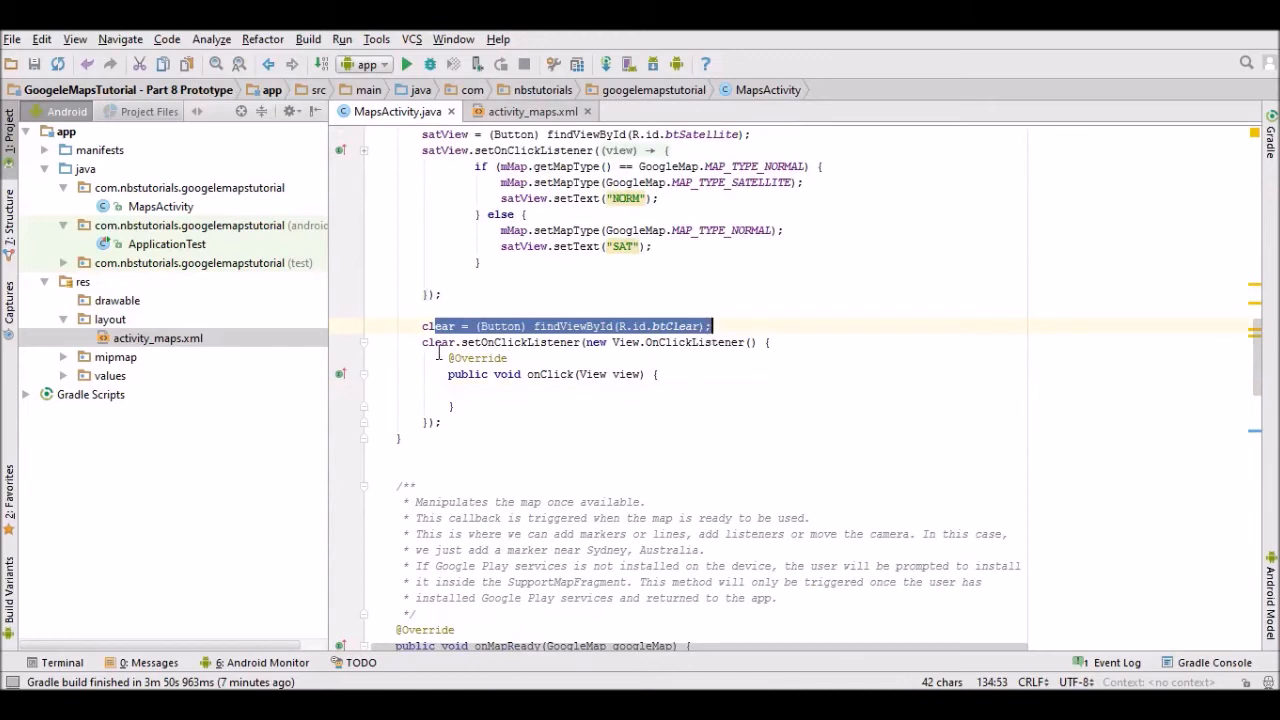
pyautogui.moveTo(437, 343); pyautogui.dragTo(727, 357)
# - Make onClick call mMap.clear(); and run the rebuilt app on the Nexus S emulator
pyautogui.click(588, 390)
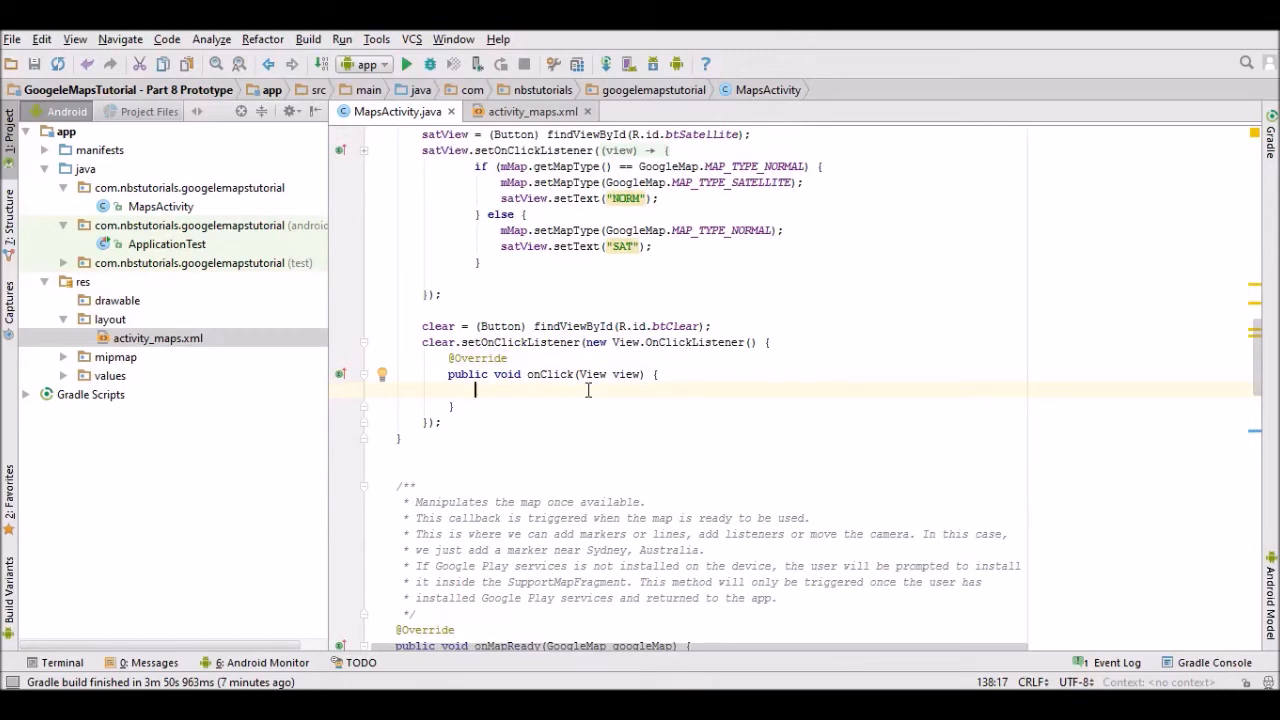
pyautogui.write('mM')
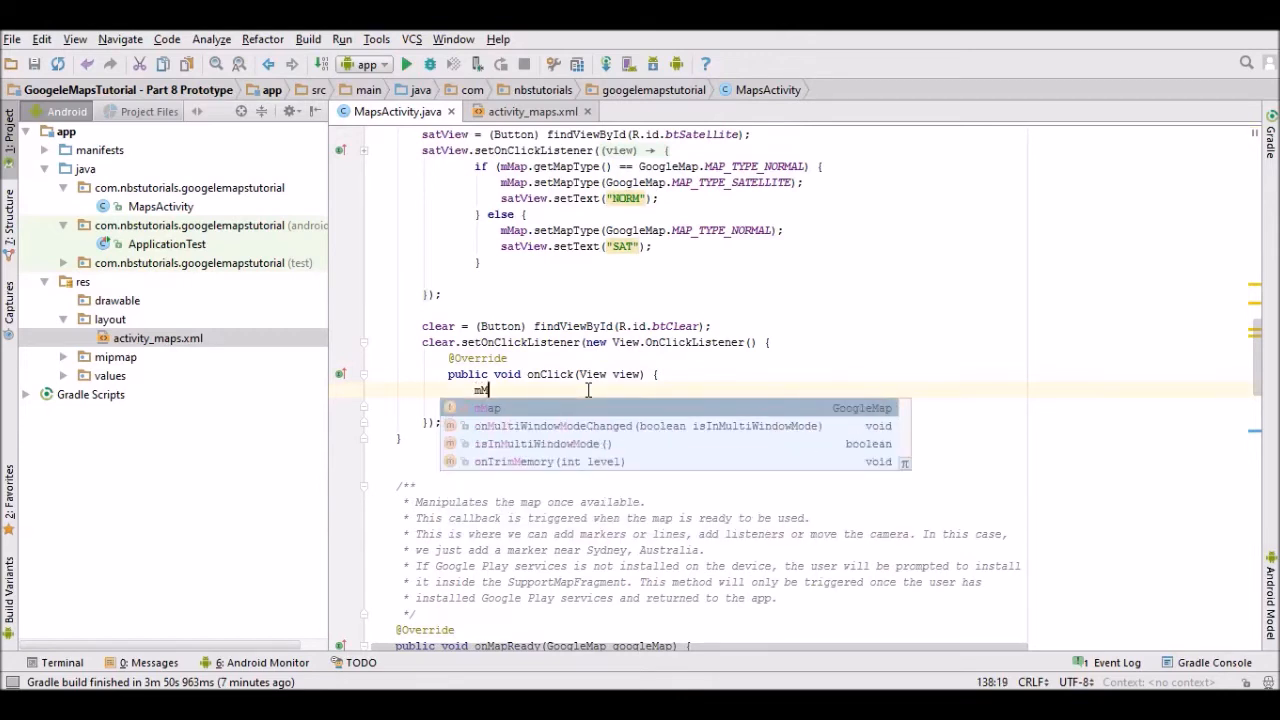
pyautogui.write('ap')
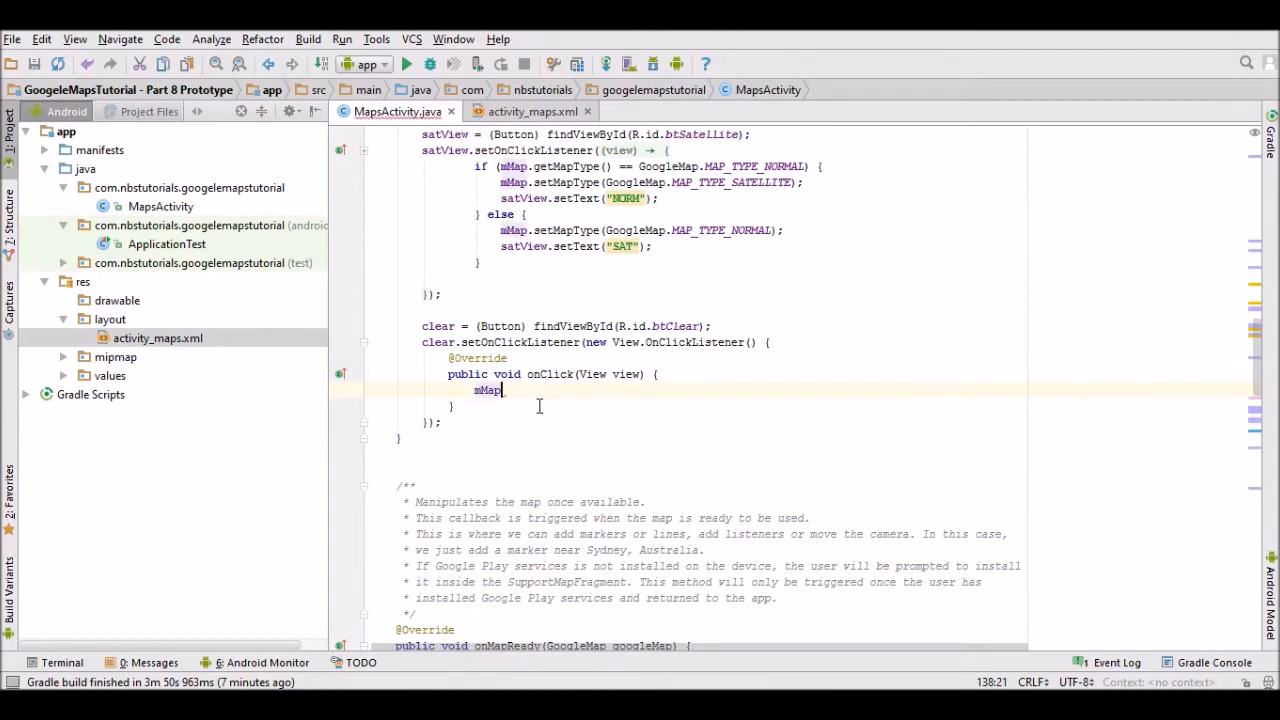
pyautogui.write('.cl')
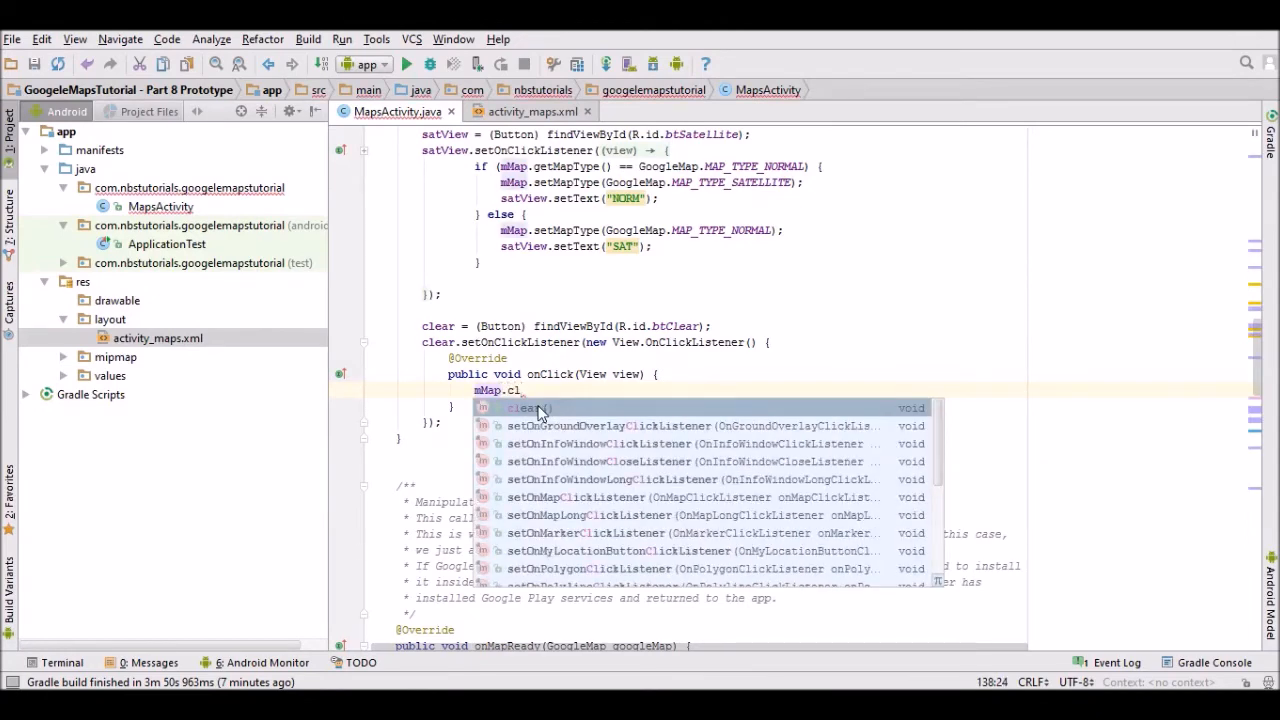
pyautogui.write('ear();')
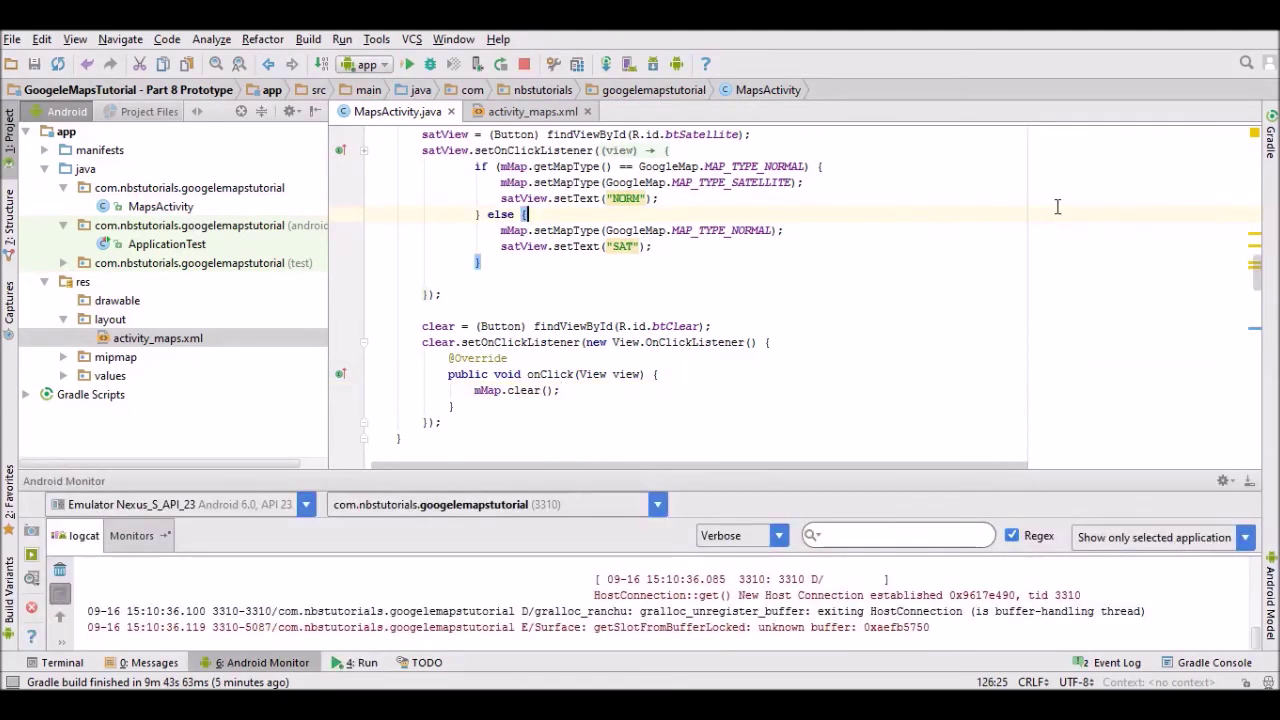
pyautogui.click(1057, 212)
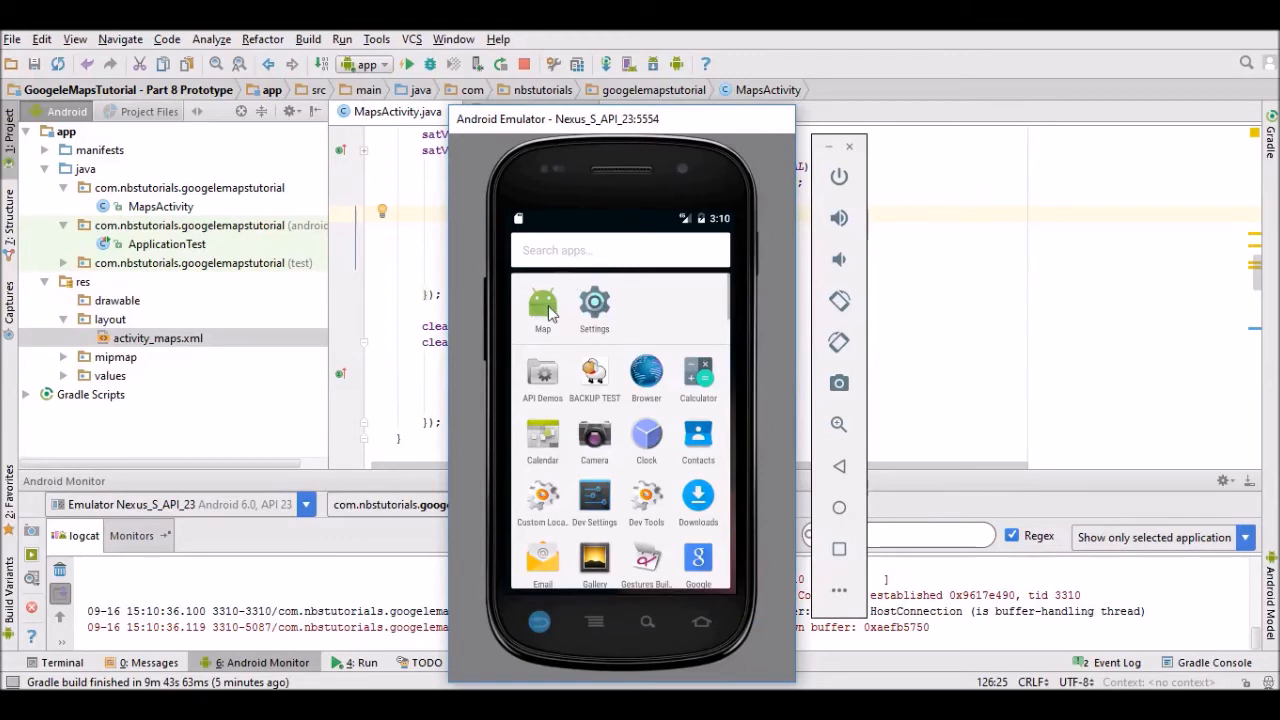
# - Launch the Map app, pan from Australia to Asia and zoom in twice around Lake Balkhash
pyautogui.click(546, 308)
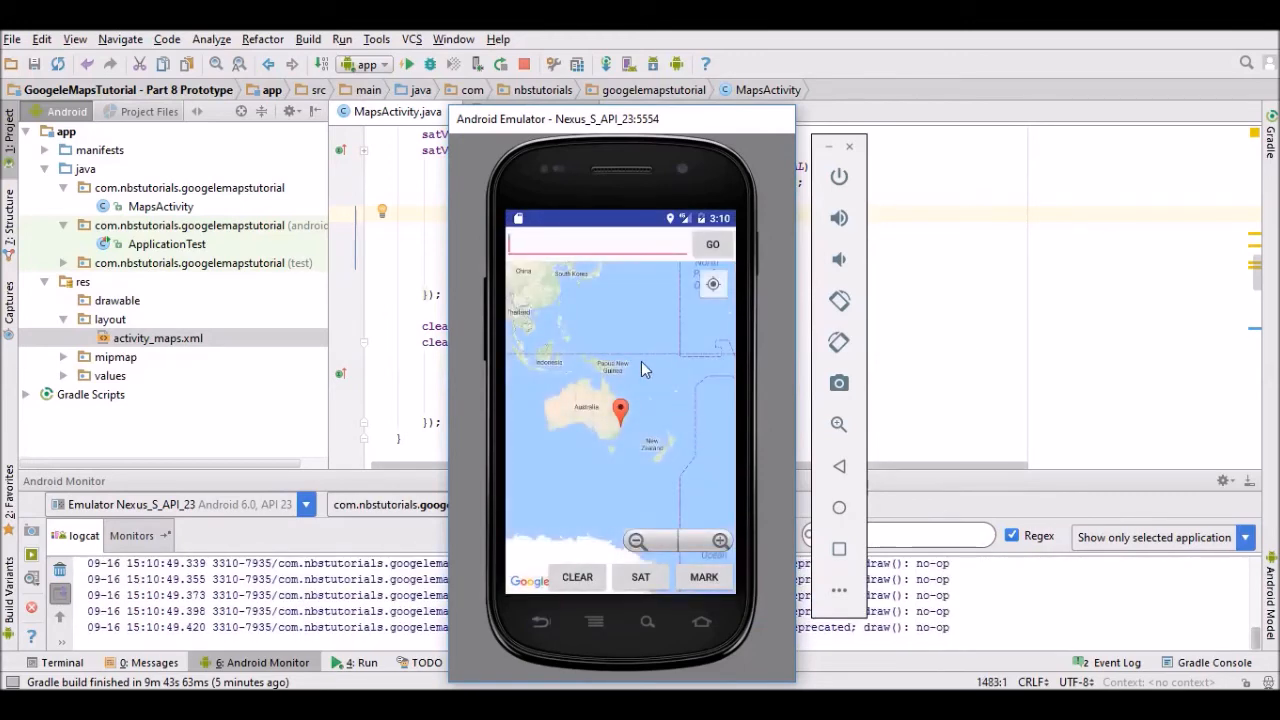
pyautogui.moveTo(641, 361); pyautogui.dragTo(759, 501)
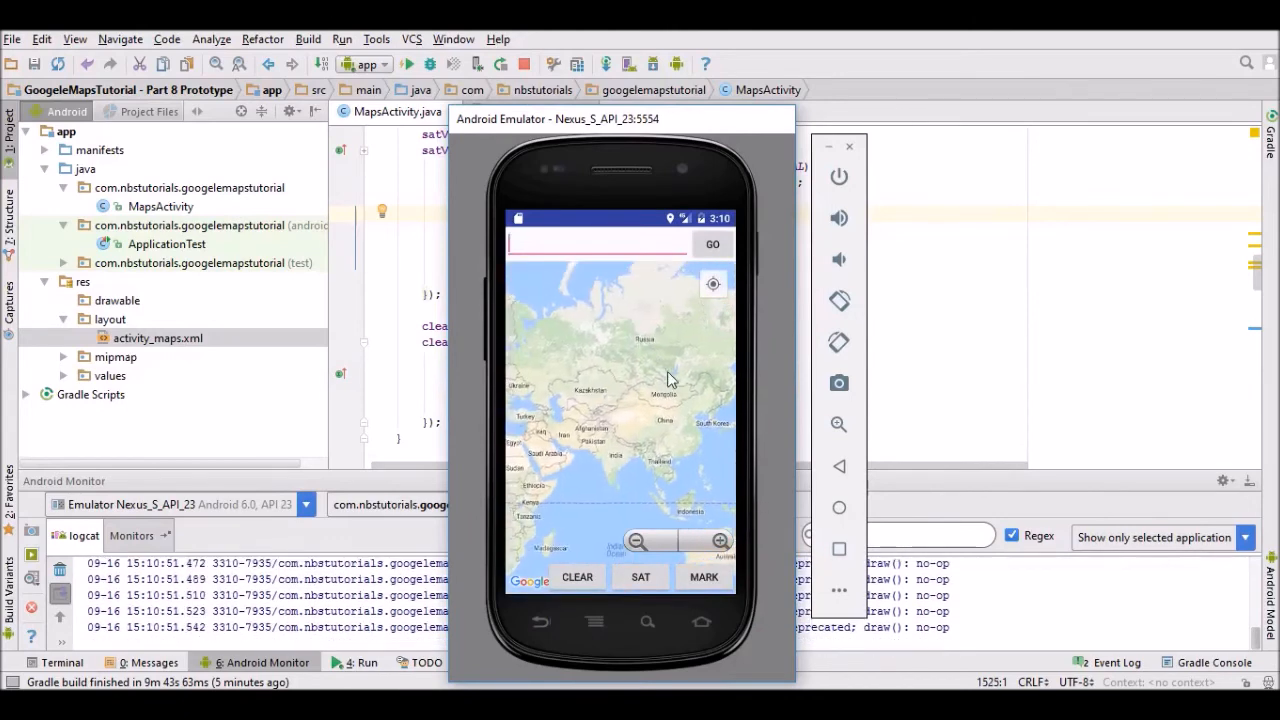
pyautogui.click(720, 541)
pyautogui.click(720, 541)
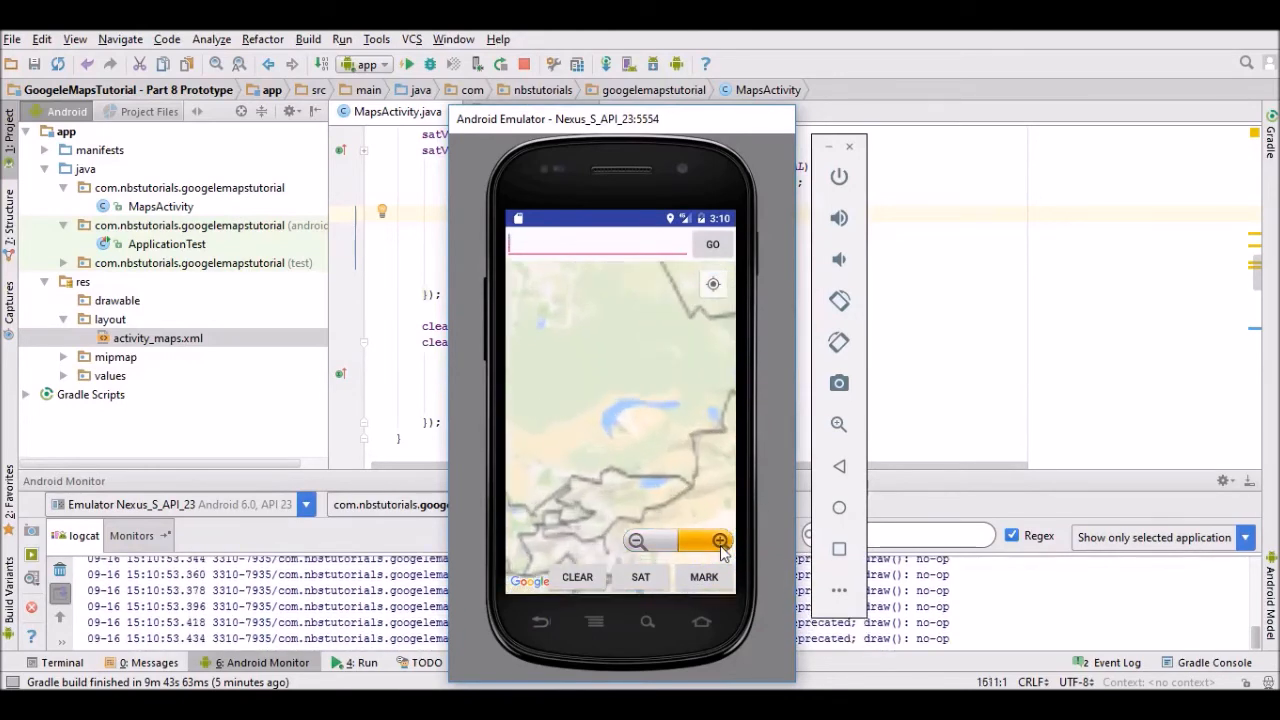
# - Tap the map three times to drop red markers around Karagandy
pyautogui.click(610, 318)
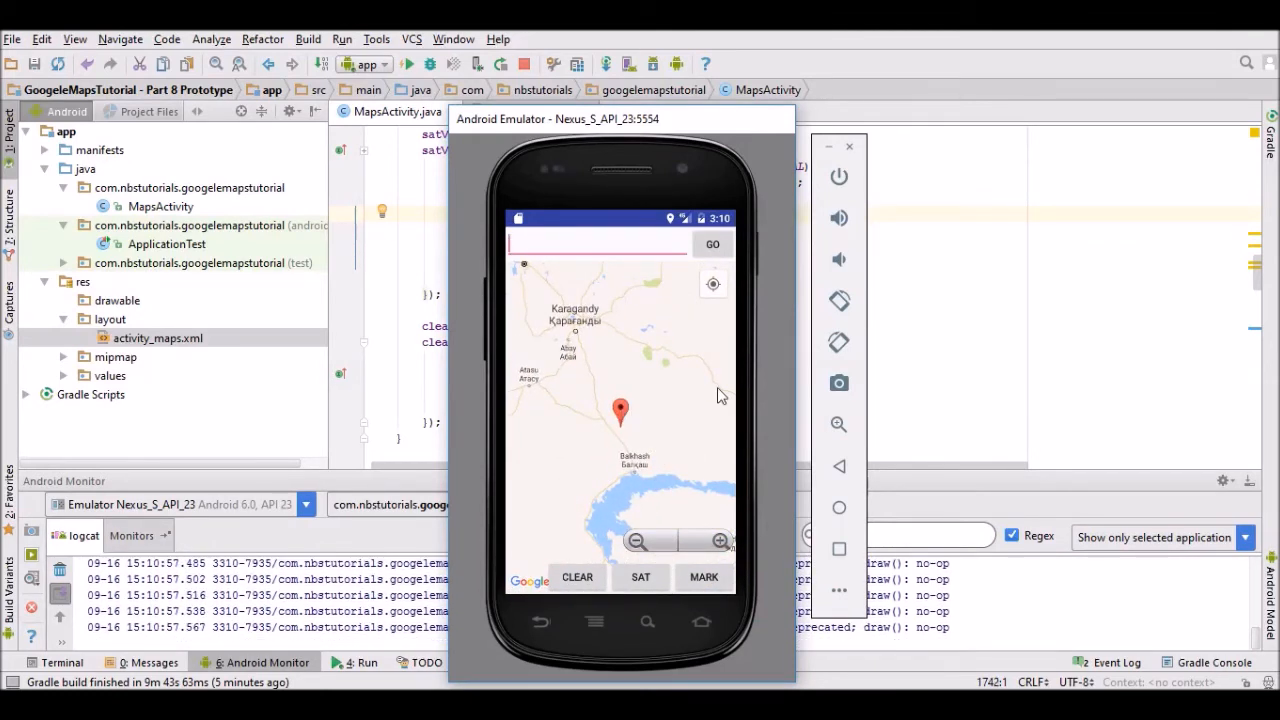
pyautogui.click(630, 348)
pyautogui.click(684, 424)
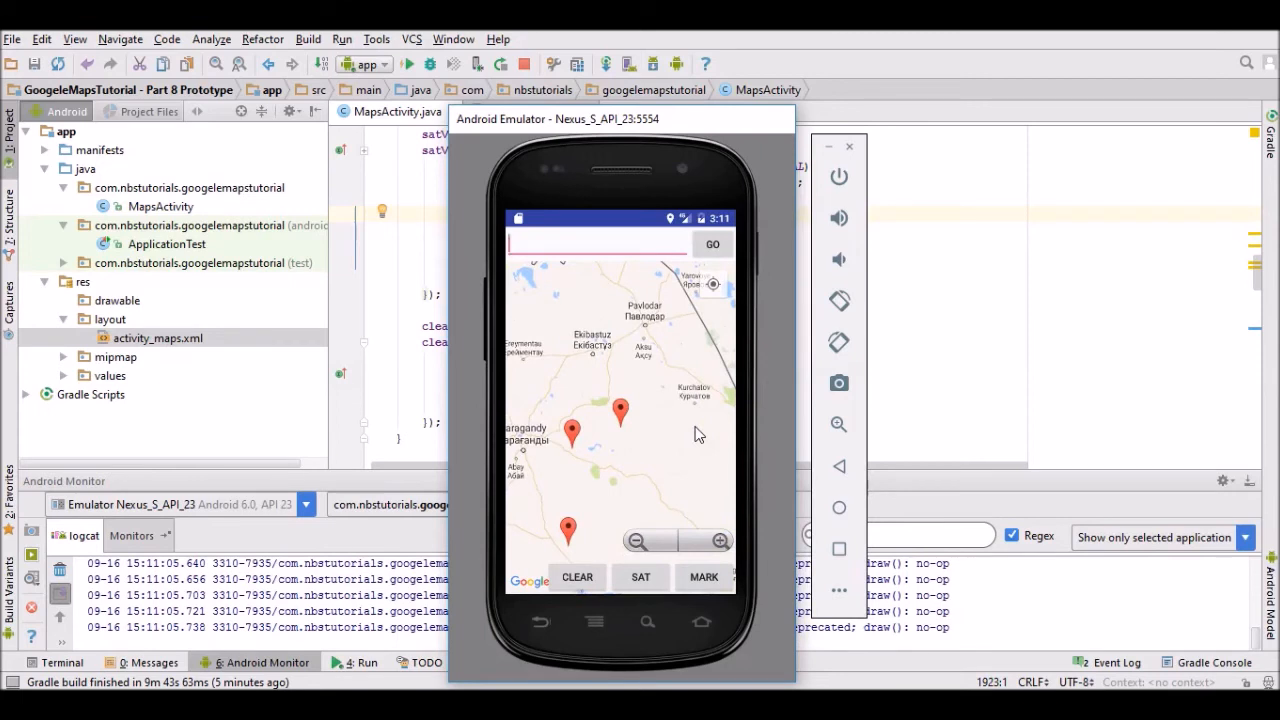
# - Tap CLEAR to wipe all three red markers off the map
pyautogui.click(578, 578)
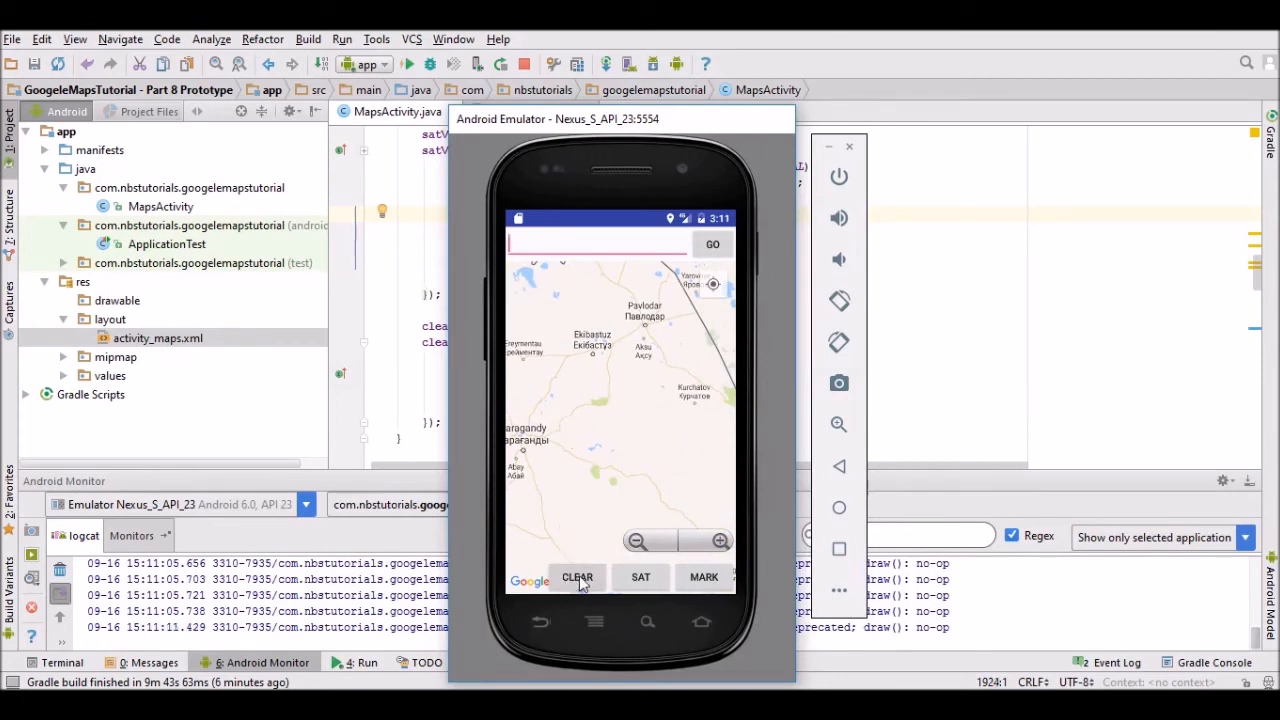